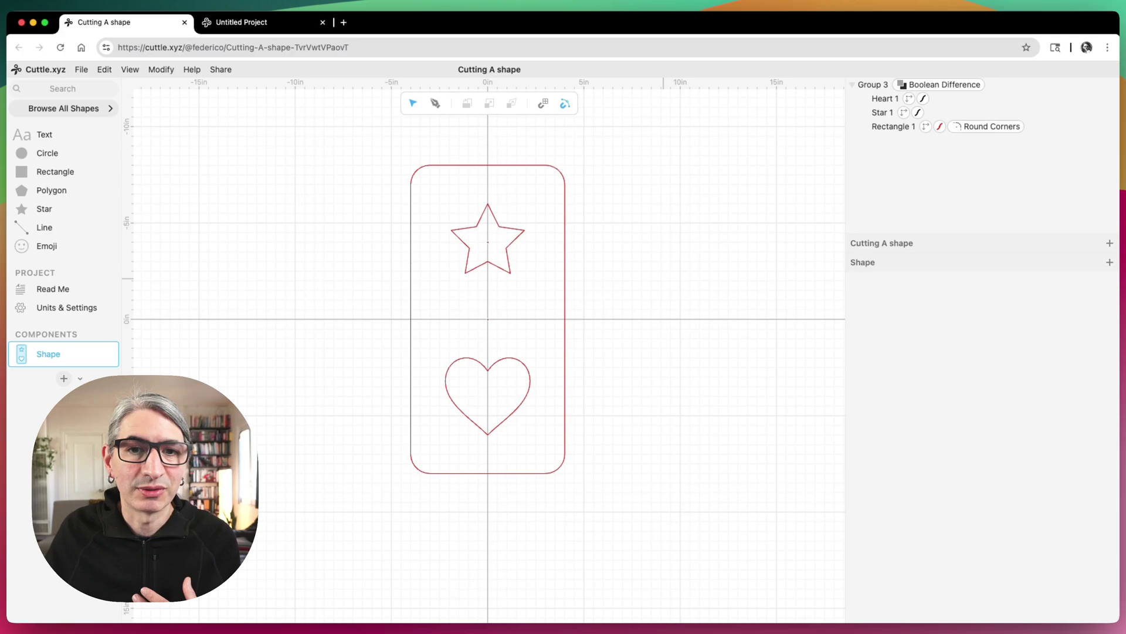
Select the card group and create a new component named Split
left_click_drag(669, 239, 546, 300)
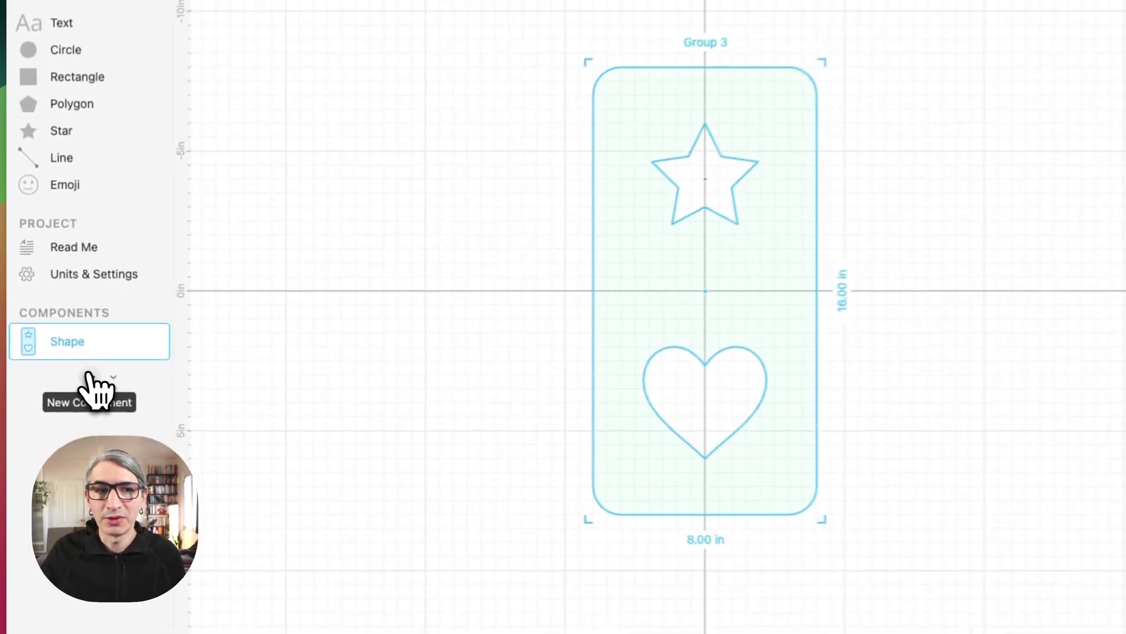
left_click(63, 379)
type("Spl")
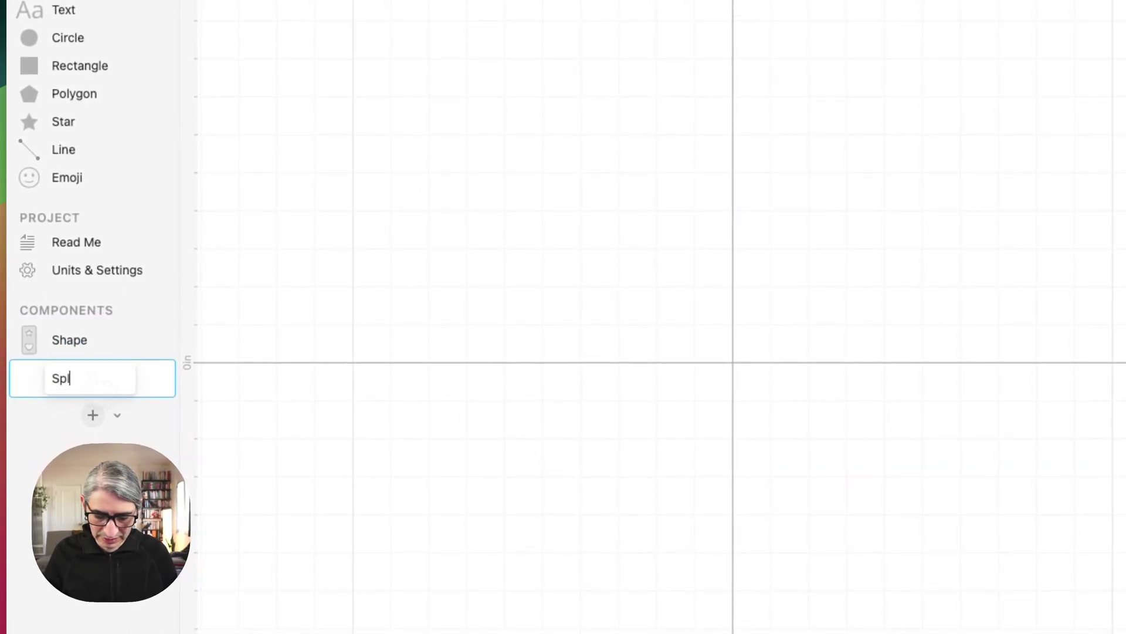
type("it")
key("Return")
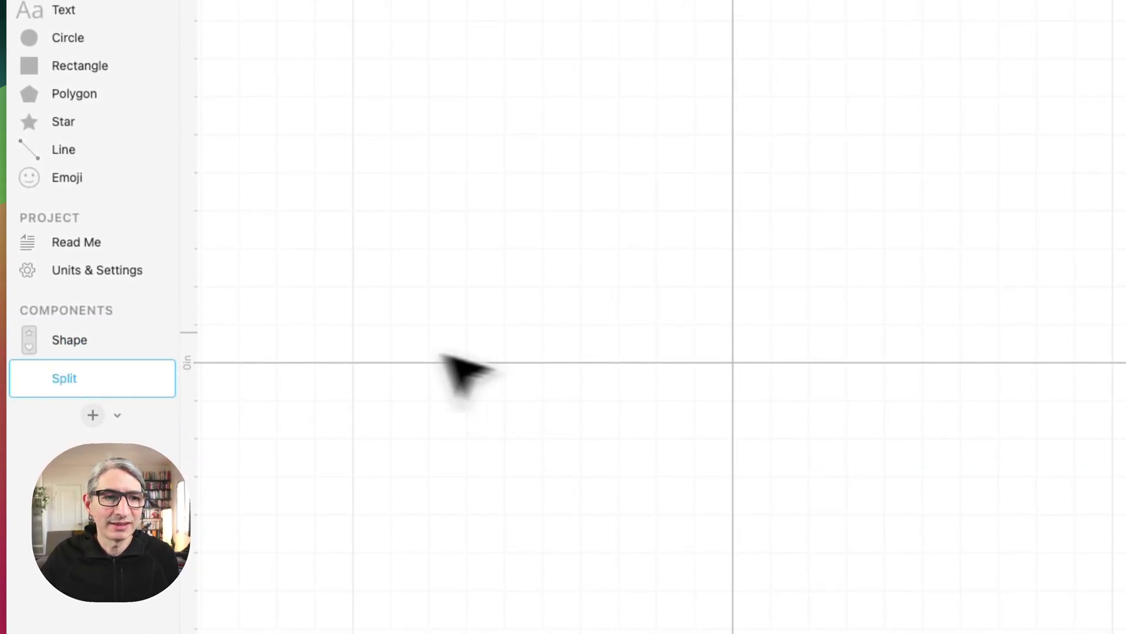
Place two card copies in Split, the first centred on the origin and the second to its right
left_click_drag(29, 346, 329, 254)
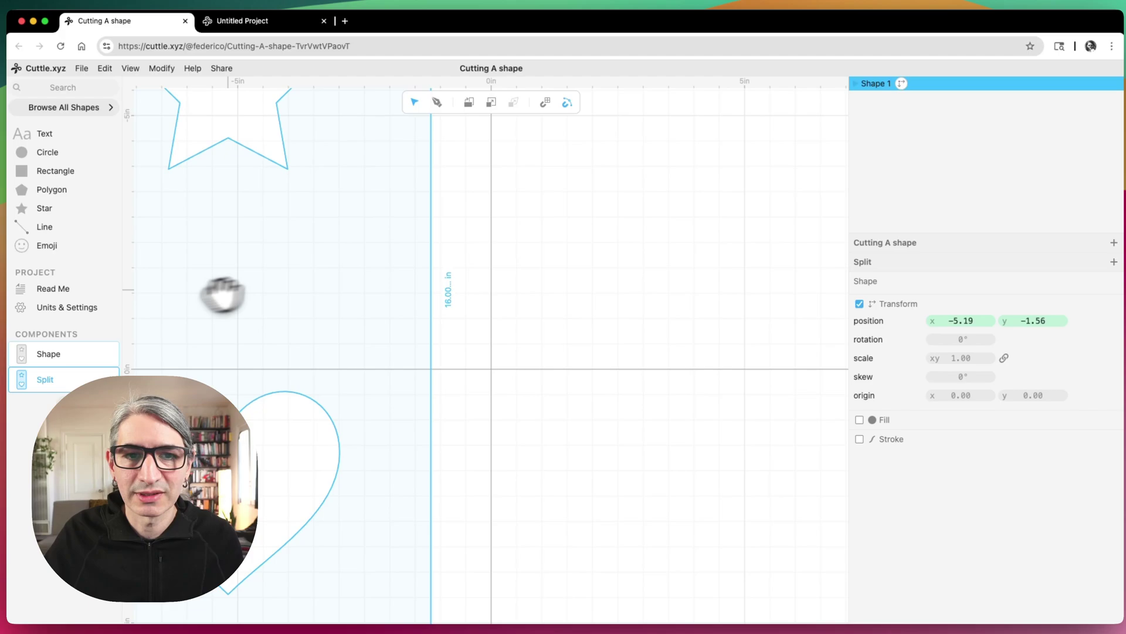
left_click_drag(359, 318, 491, 376)
scroll(492, 375, "down", 5)
scroll(675, 416, "down", 2)
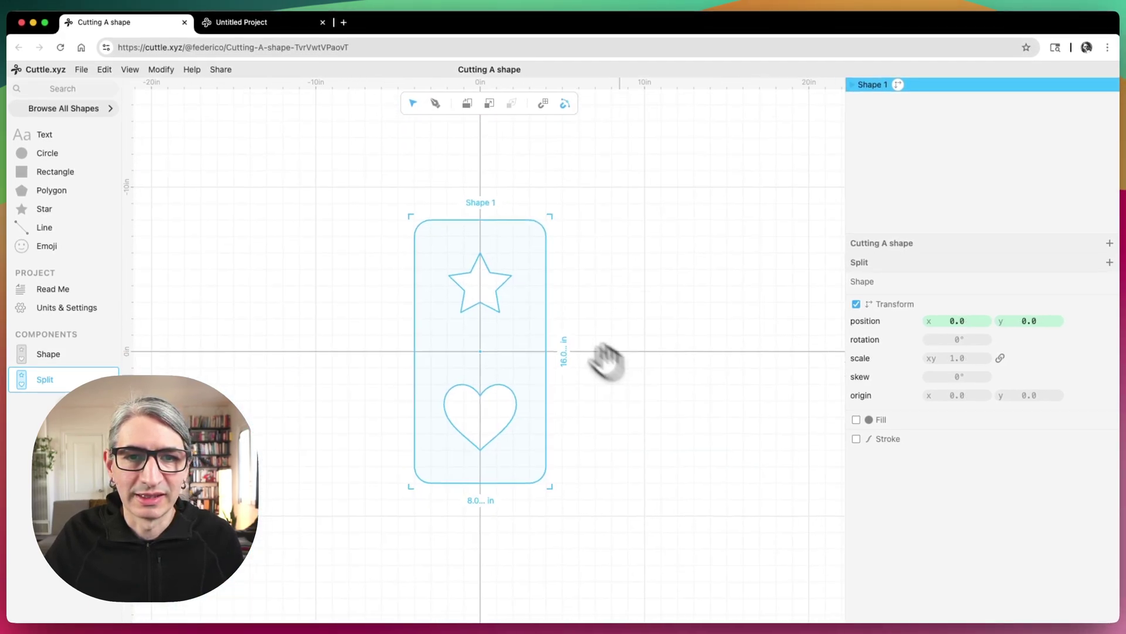
left_click_drag(21, 347, 712, 327)
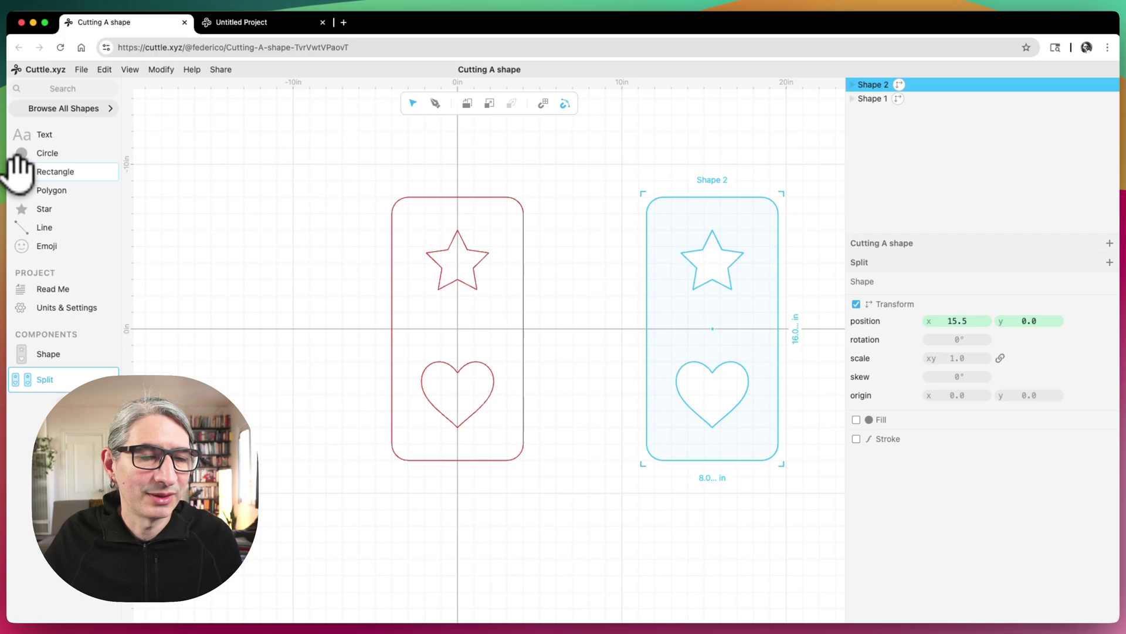
Add a 10 in square aligned over the left card's star half
left_click_drag(20, 172, 332, 204)
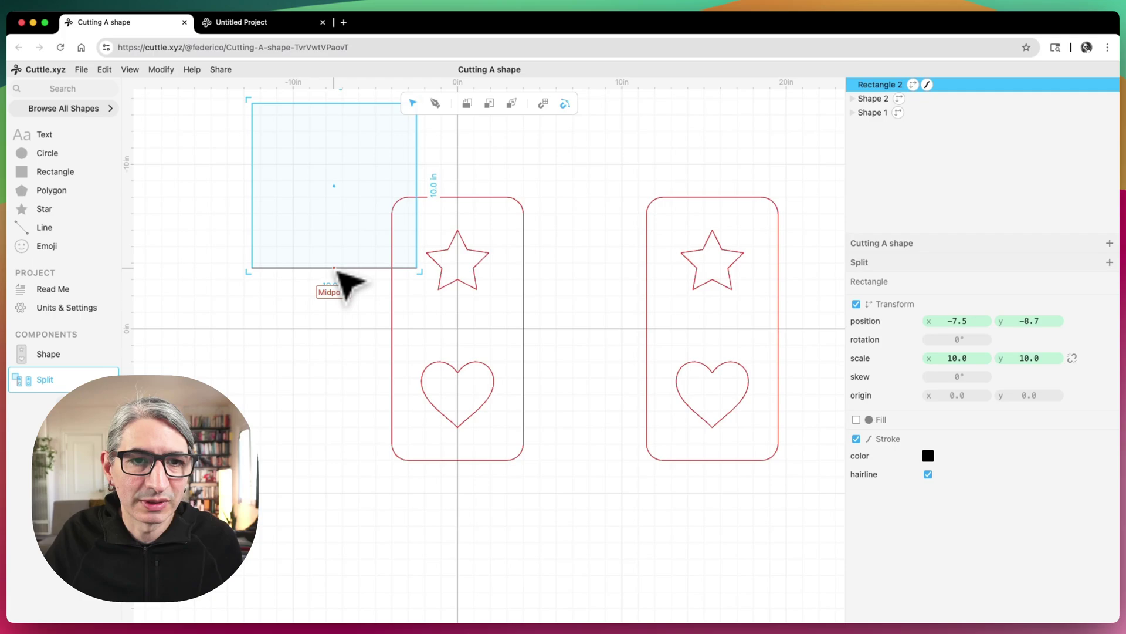
left_click_drag(336, 268, 457, 328)
left_click(262, 324)
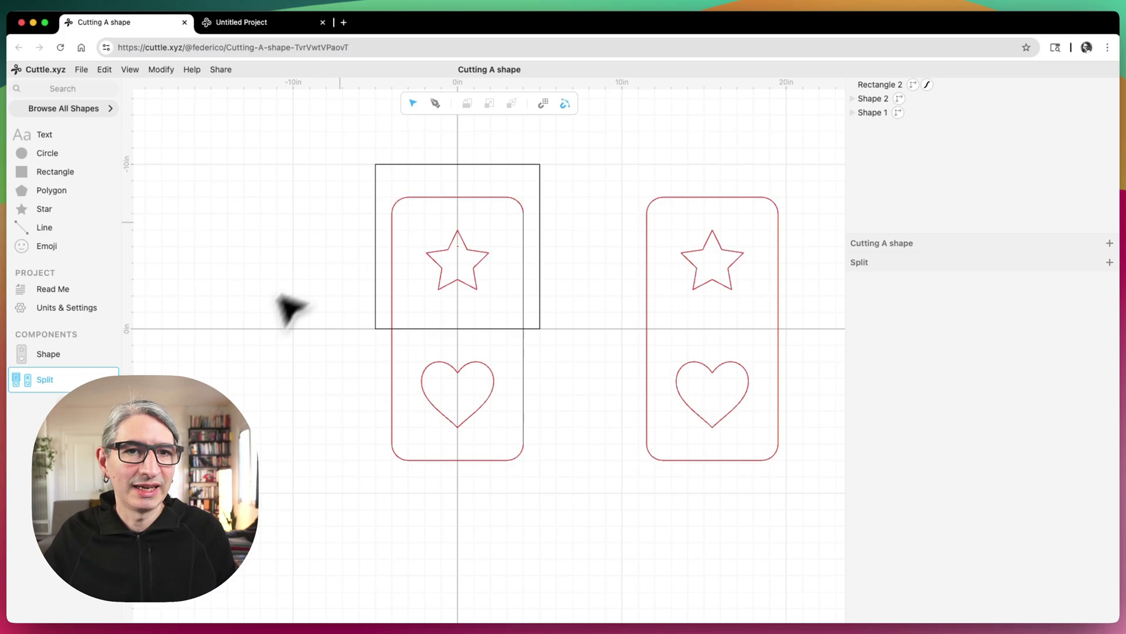
Add a second 10 in square aligned over the right card's heart half
left_click_drag(55, 172, 598, 219)
left_click_drag(599, 138, 718, 329)
left_click(603, 219)
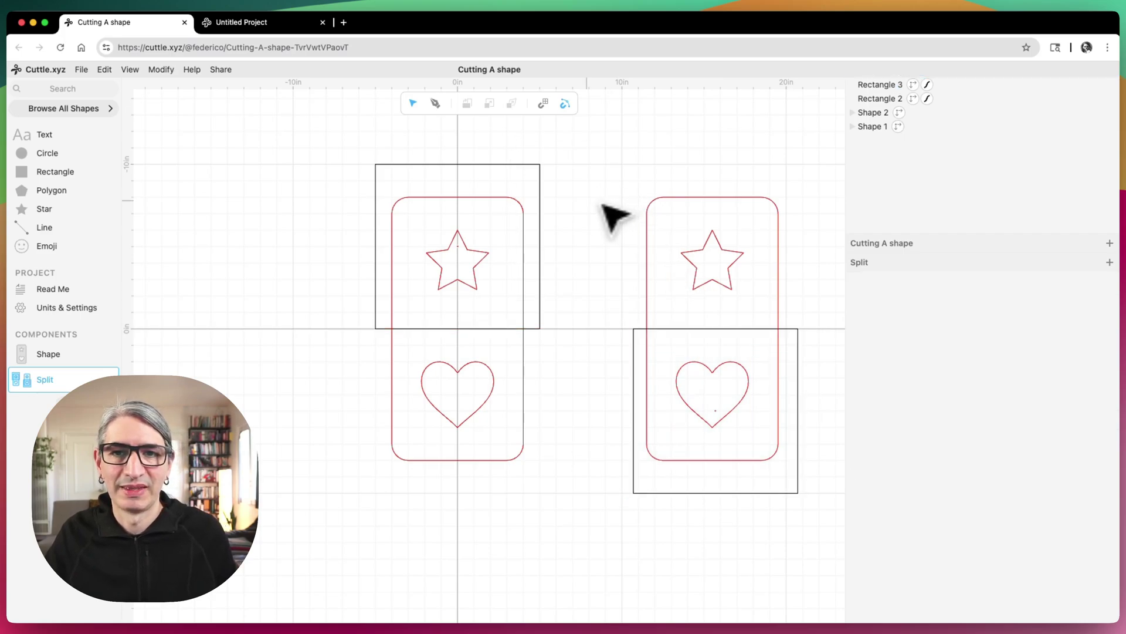
Cut the left card with its covering square using Boolean Difference
scroll(593, 213, "down", 5)
scroll(533, 184, "down", 2)
scroll(532, 183, "right", 2)
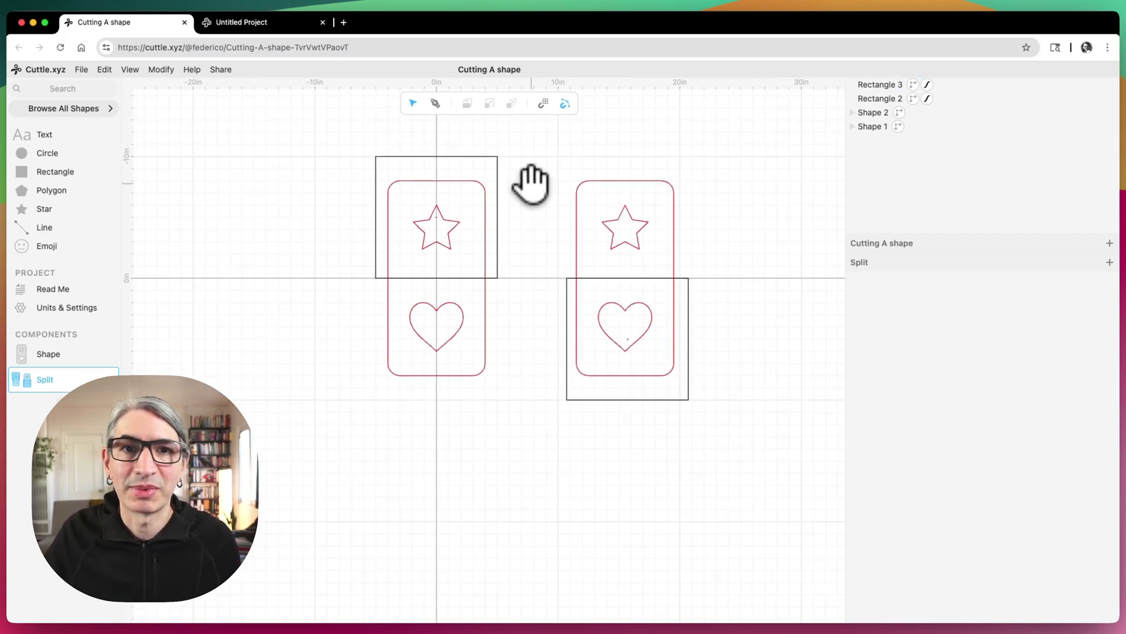
left_click_drag(340, 134, 508, 380)
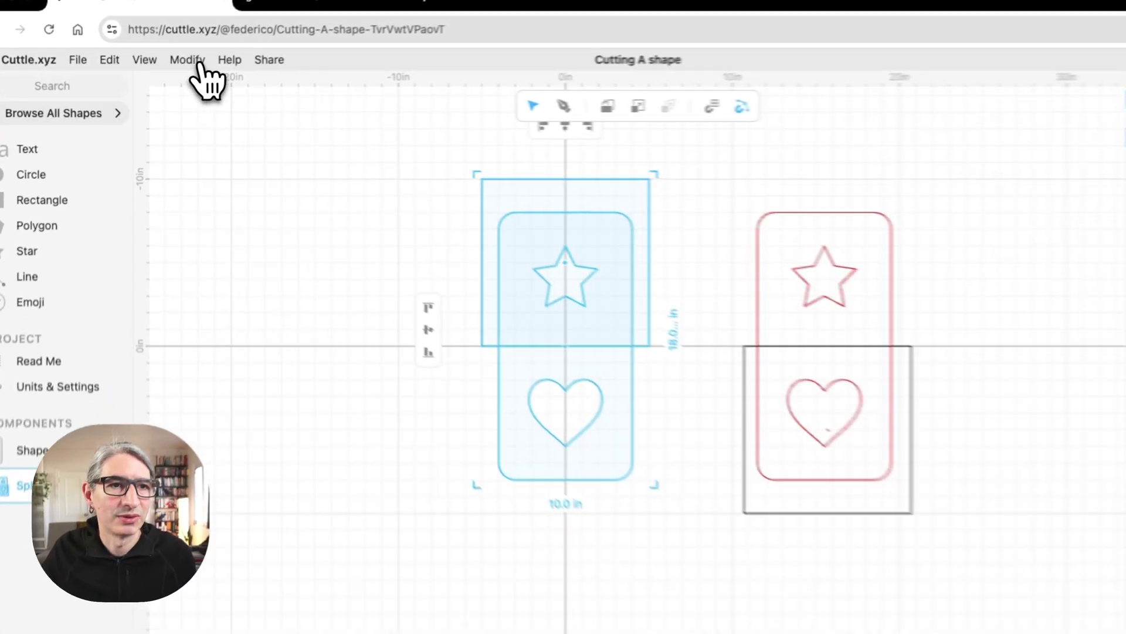
left_click(160, 69)
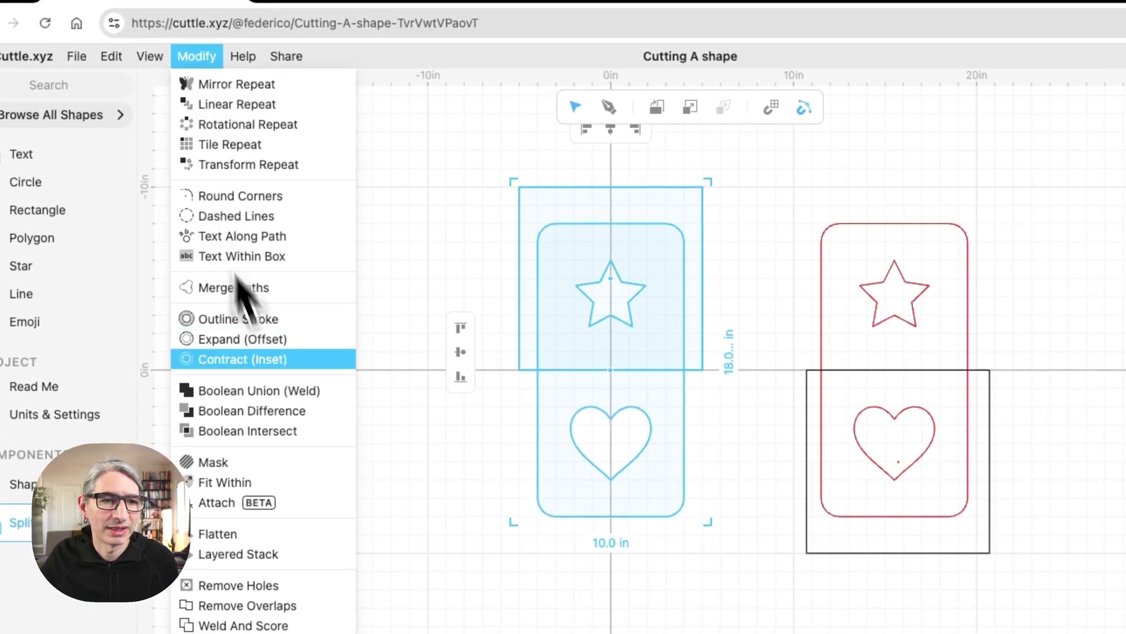
left_click(273, 411)
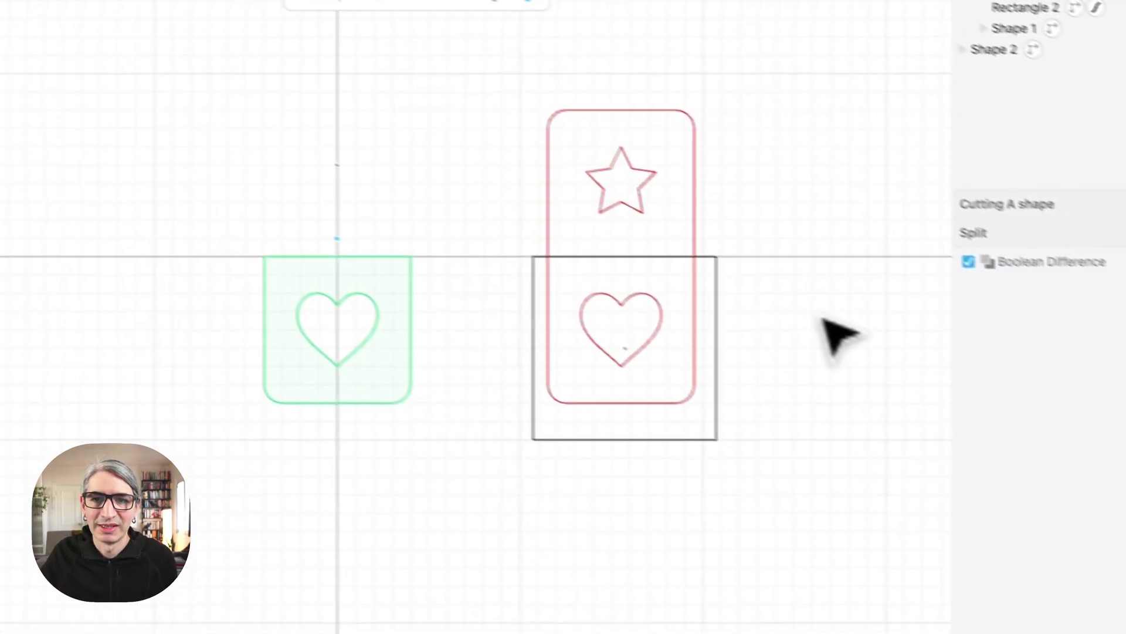
Cut the right card with its covering square using Boolean Difference
left_click(824, 321)
left_click(623, 415)
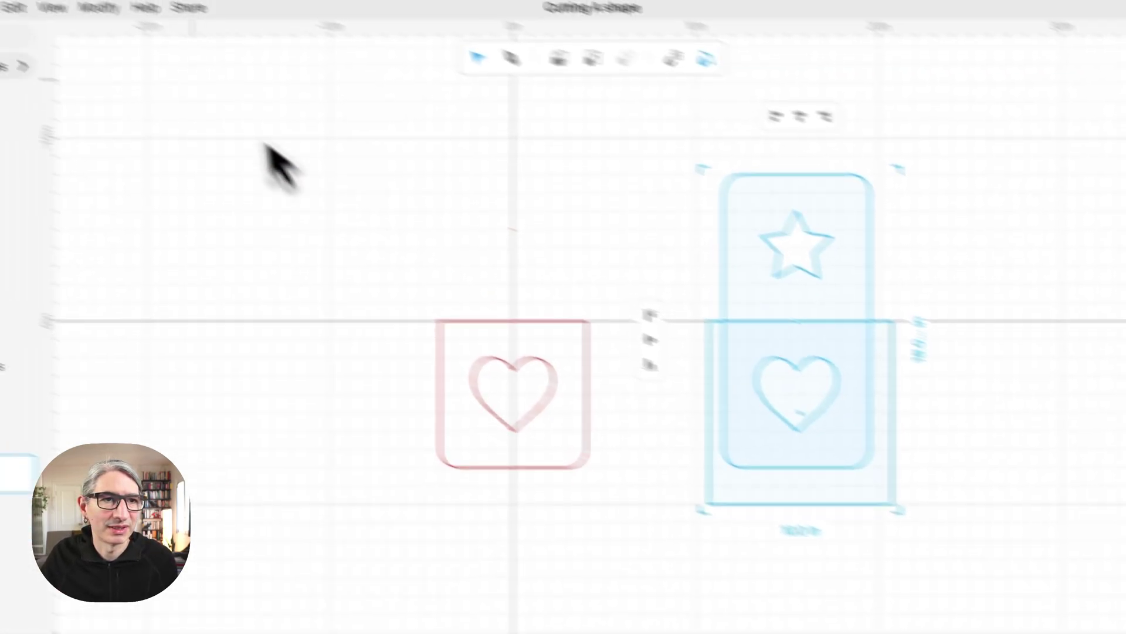
left_click(98, 7)
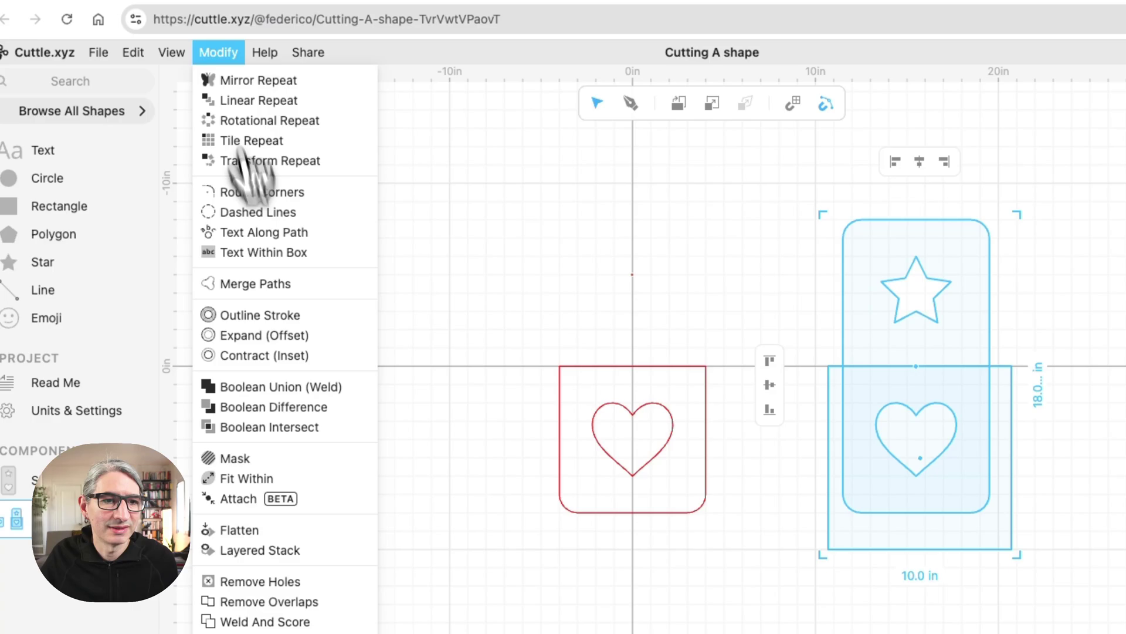
left_click(308, 410)
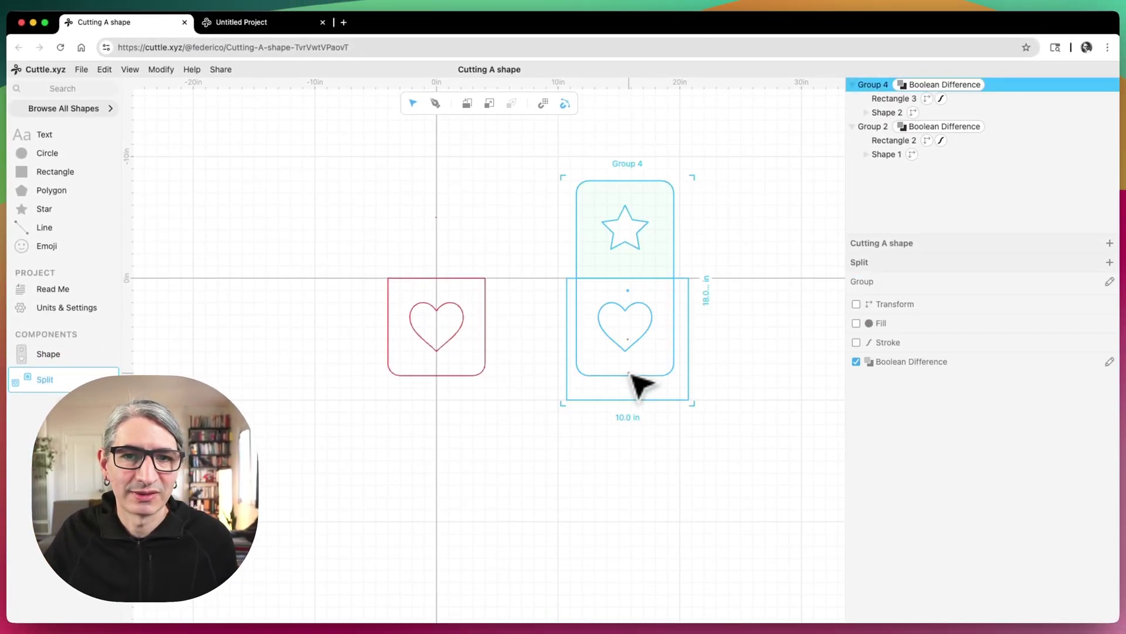
left_click(760, 402)
Reposition the star half and heart half so they sit apart from each other
left_click(673, 270)
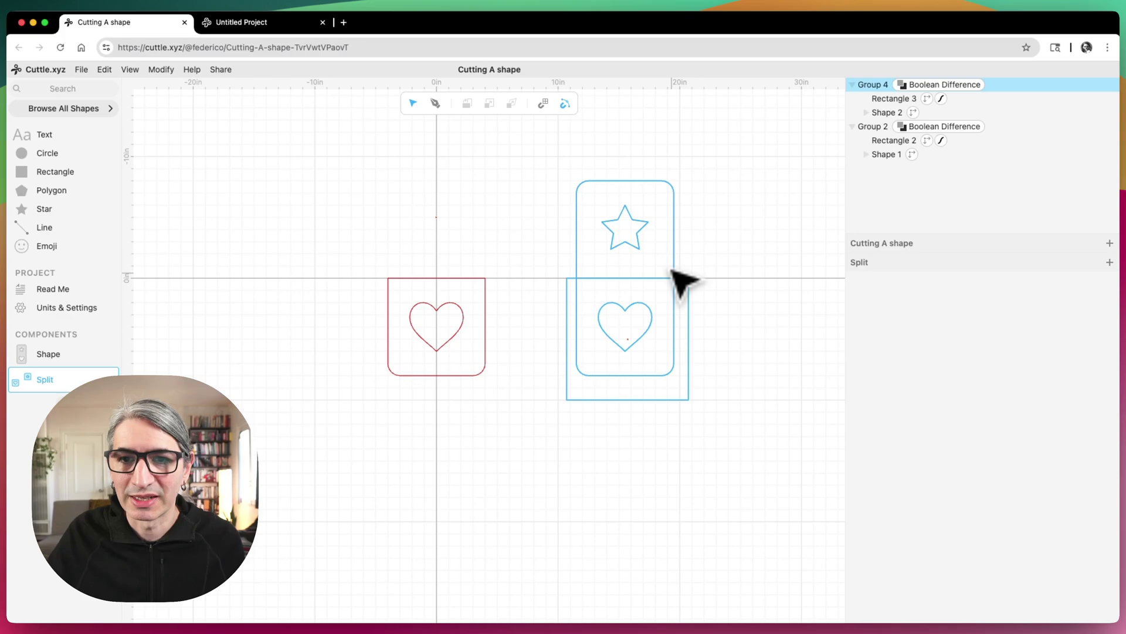
left_click_drag(590, 287, 395, 284)
left_click(354, 267)
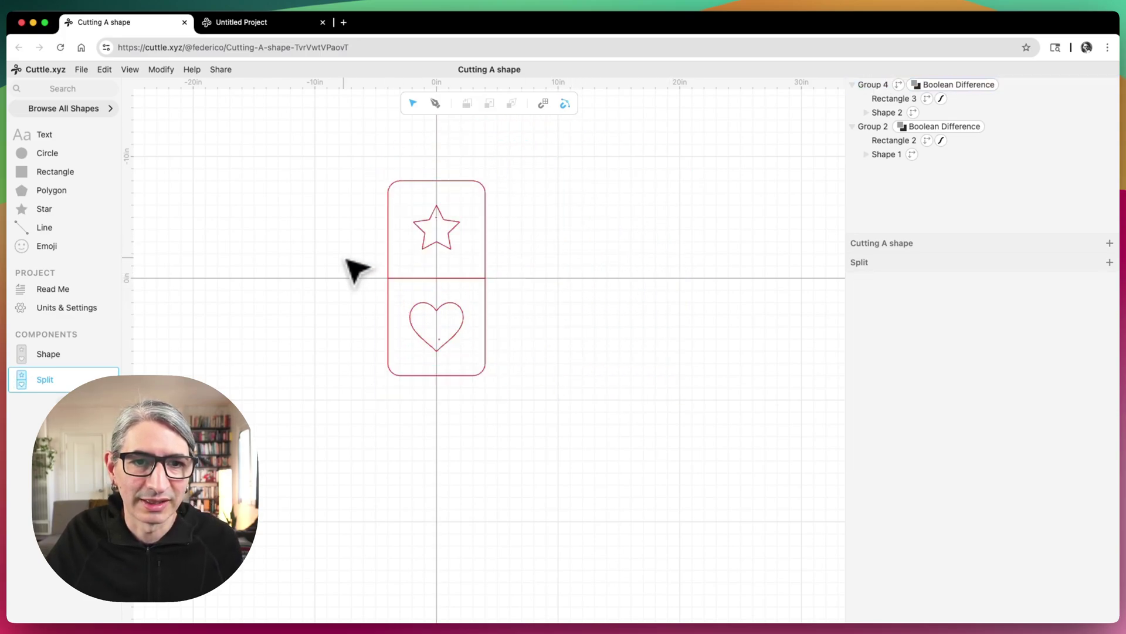
left_click(395, 271)
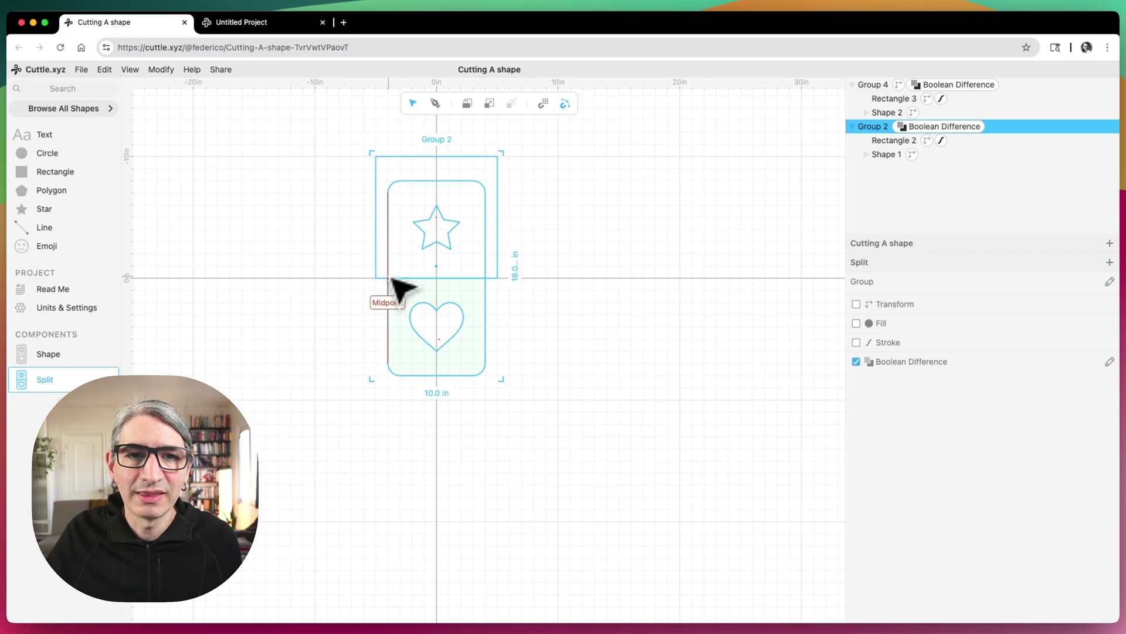
left_click_drag(399, 288, 563, 287)
left_click(470, 340)
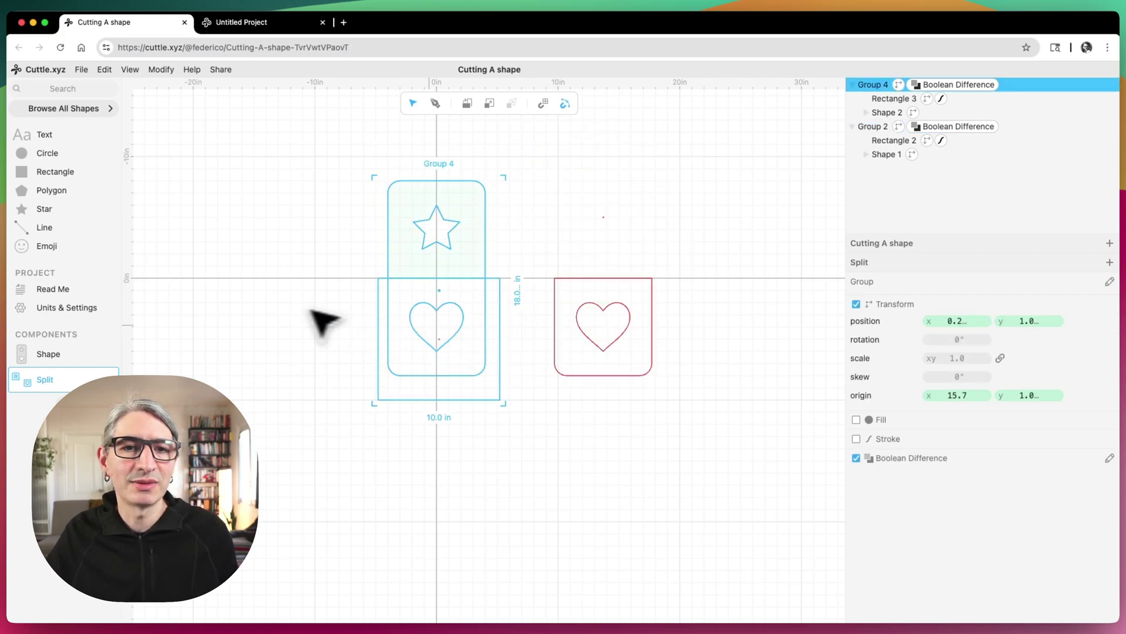
left_click(284, 307)
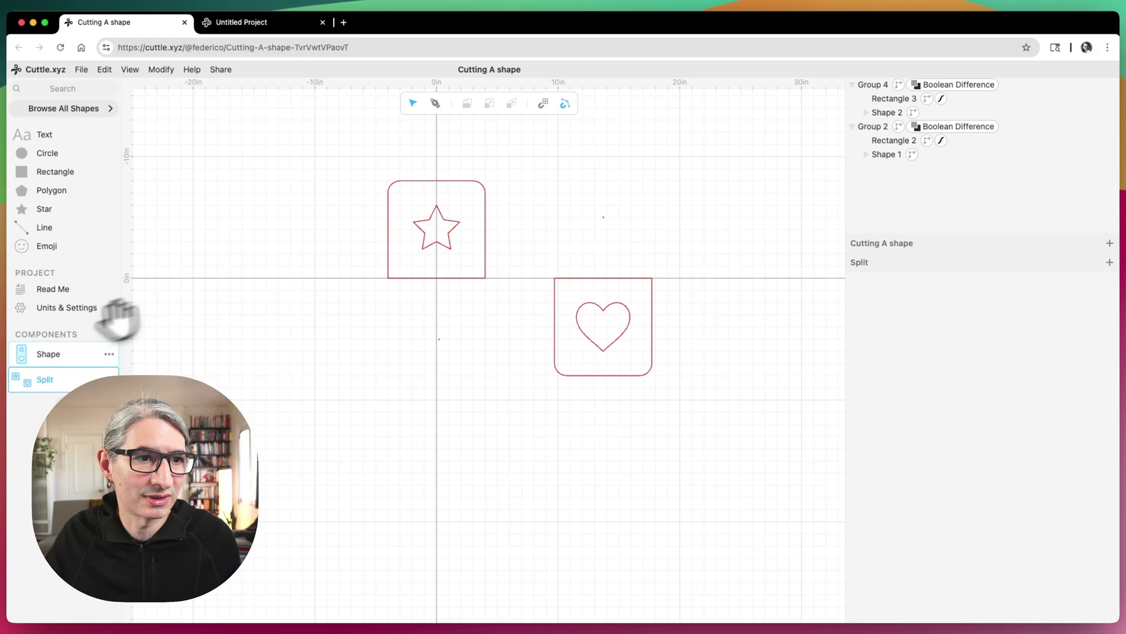
In the original card, add a circle at the star cut-out's centre with scale 2
left_click(47, 350)
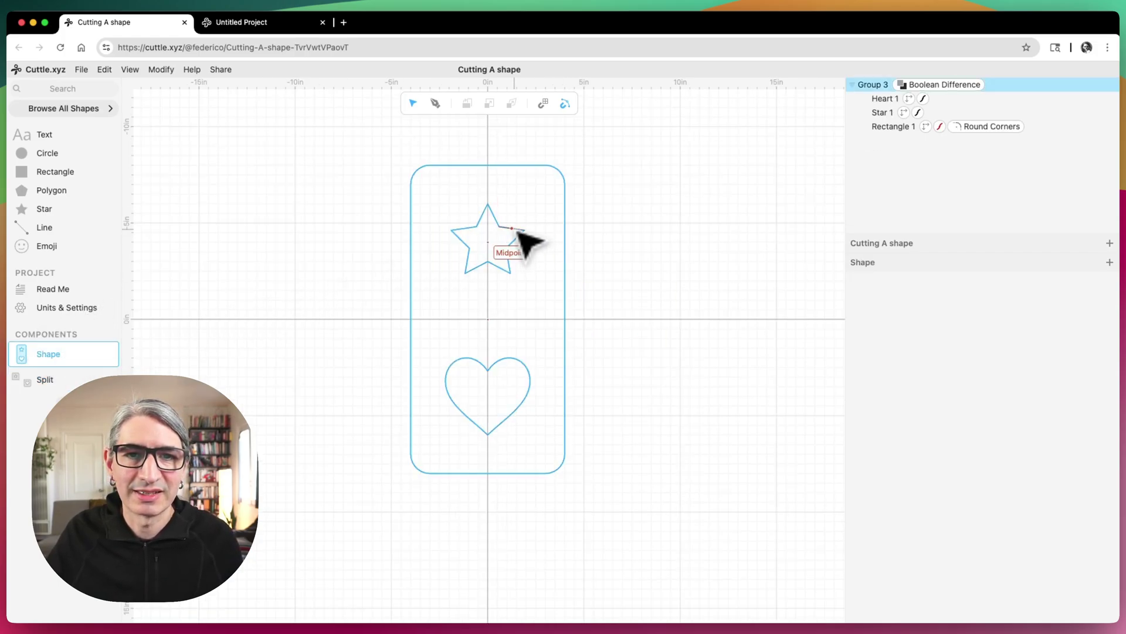
double_click(518, 230)
left_click(518, 230)
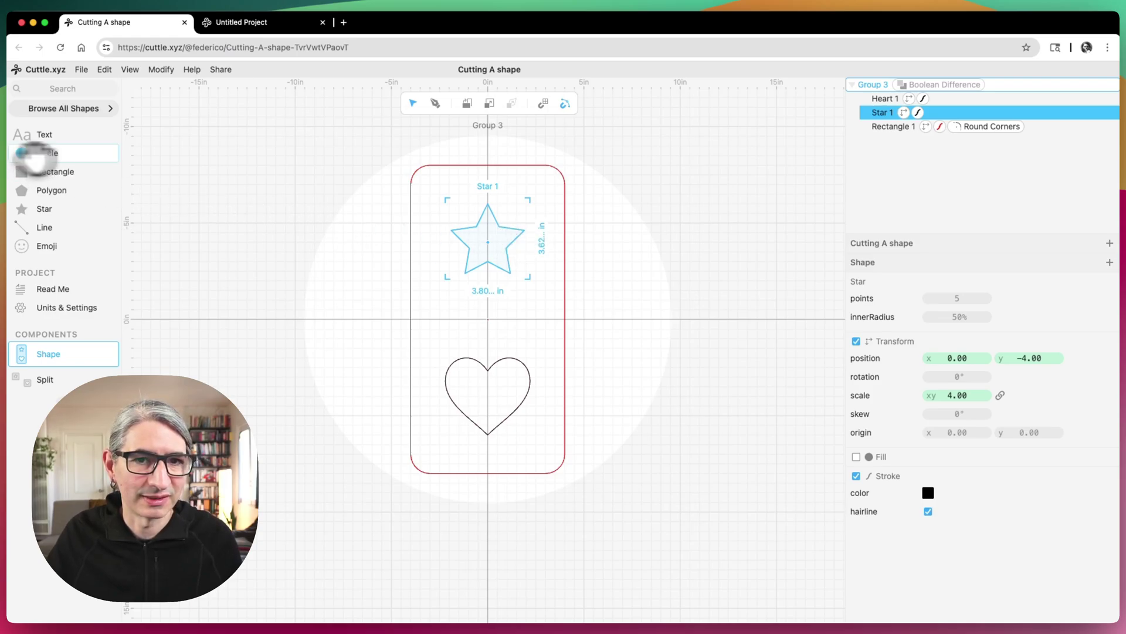
left_click_drag(30, 156, 486, 240)
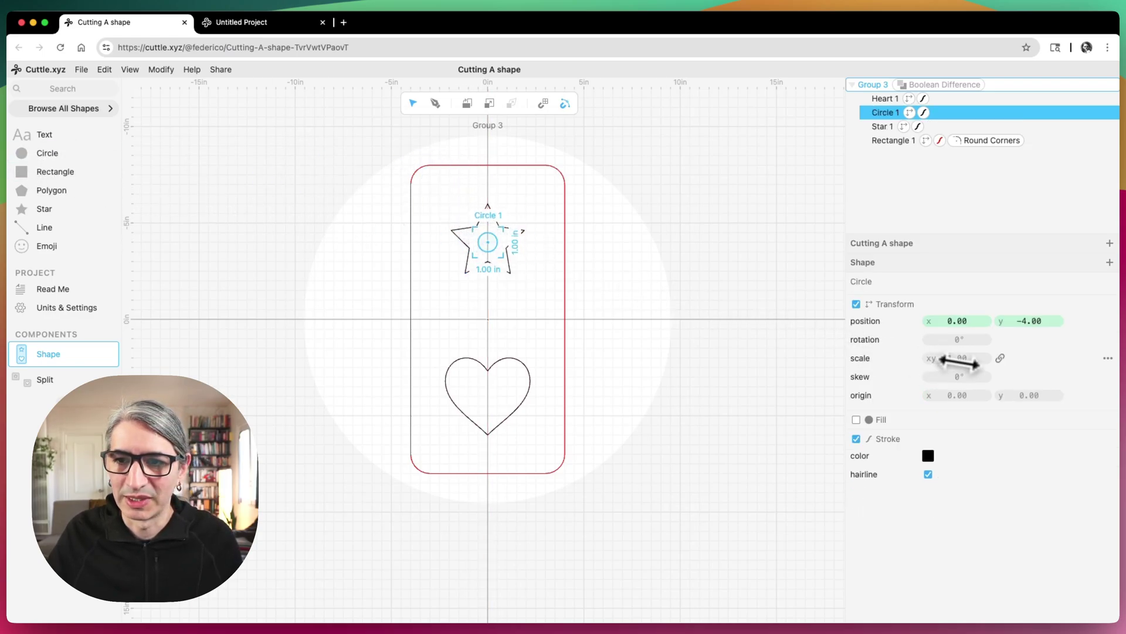
left_click(960, 360)
type("2")
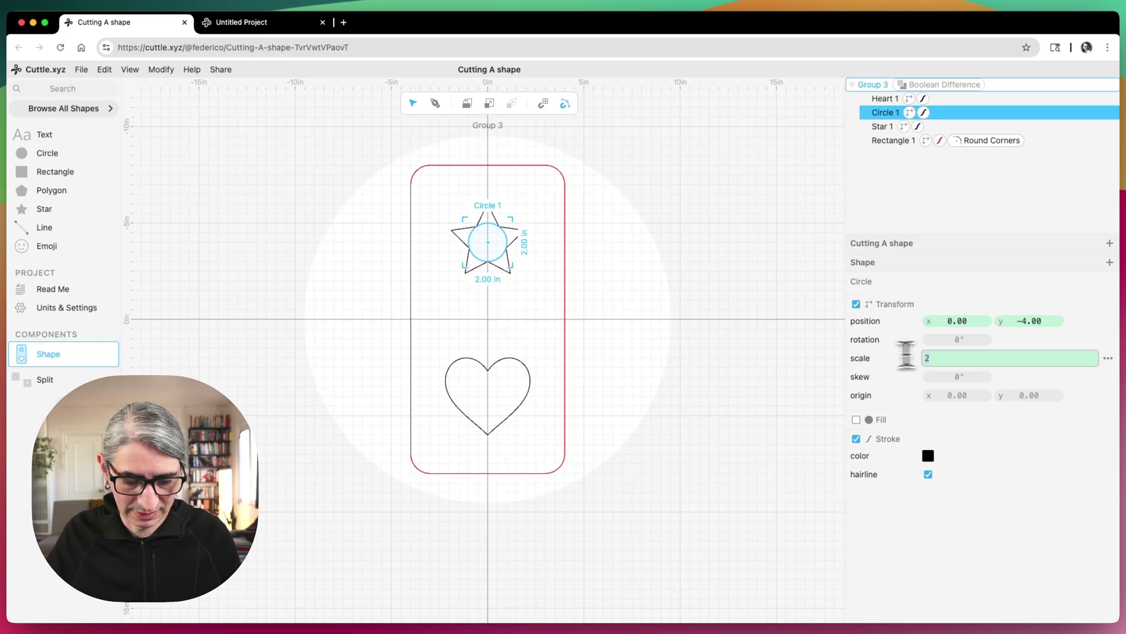
key("Home")
type("3")
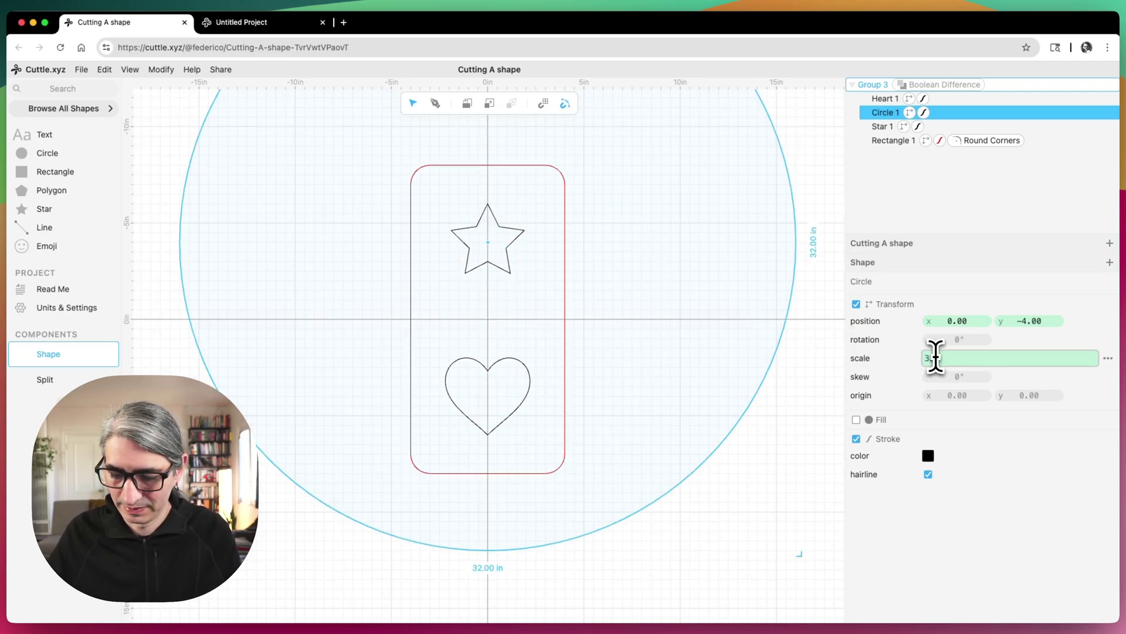
key("BackSpace")
Delete the star, keeping the circle, and view the updated Split component
left_click(699, 275)
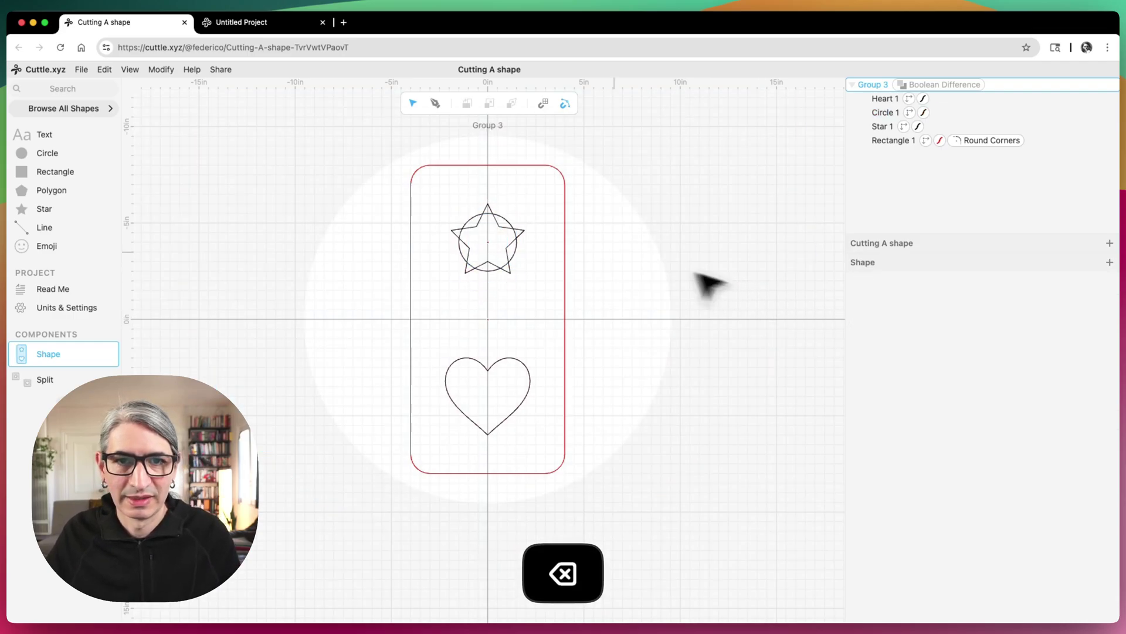
left_click(503, 221)
key("BackSpace")
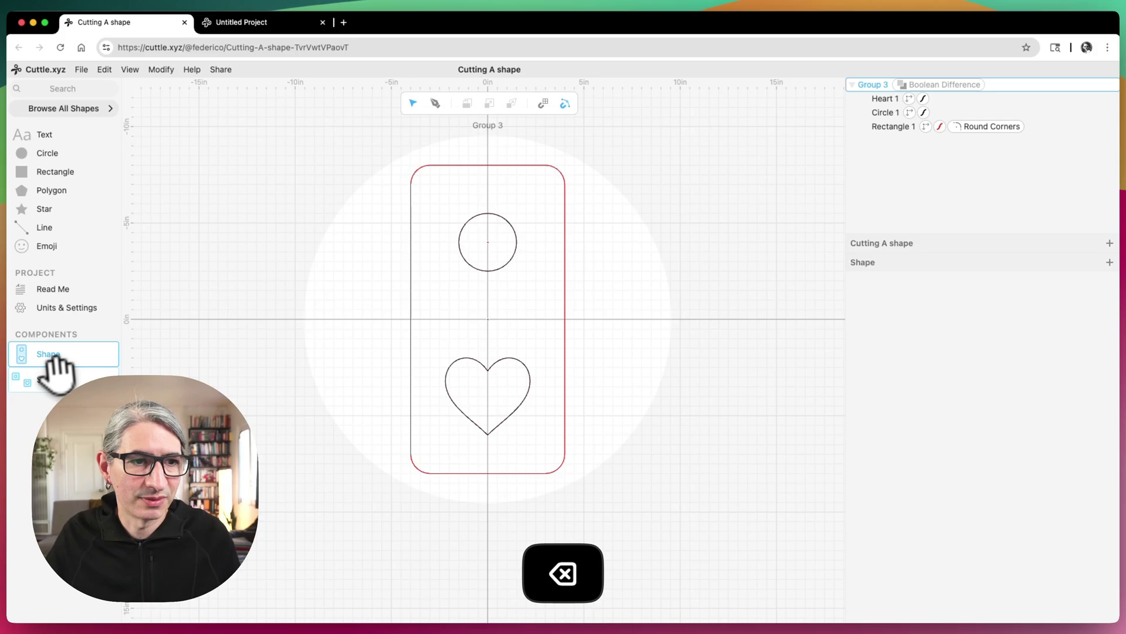
left_click(45, 379)
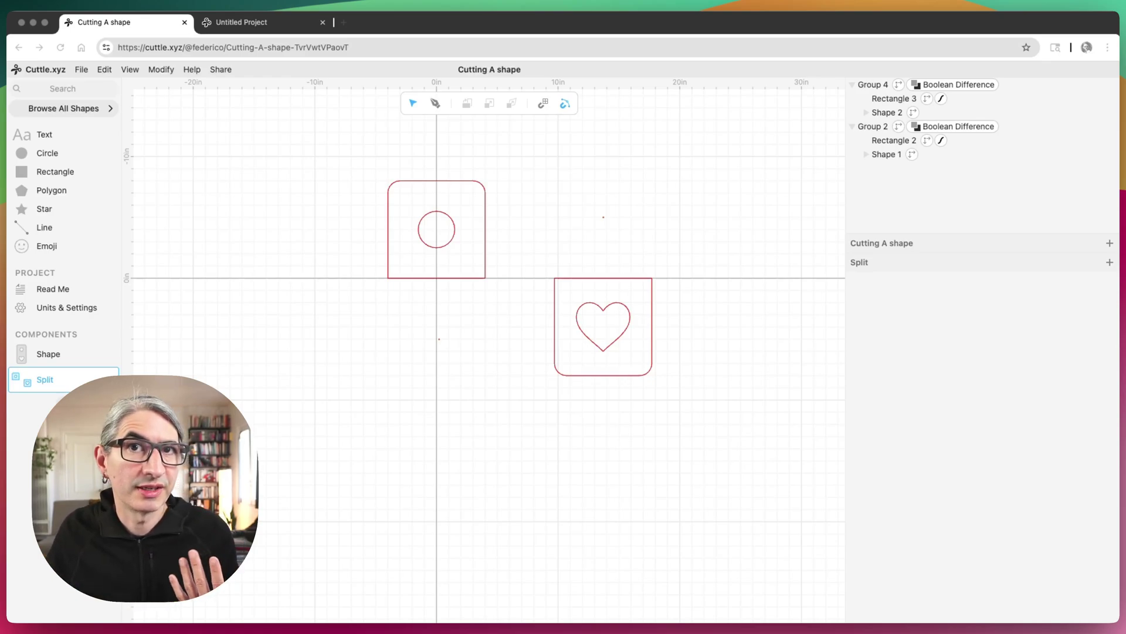
Import lizard.svg into the Untitled Project and snap it to the origin
left_click(273, 26)
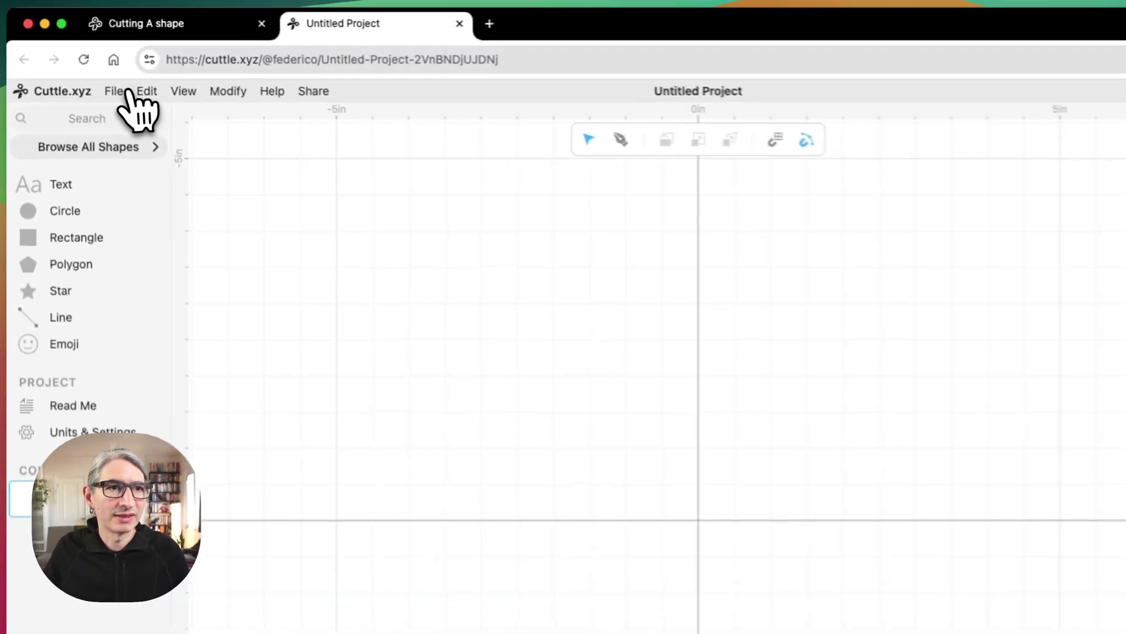
left_click(81, 69)
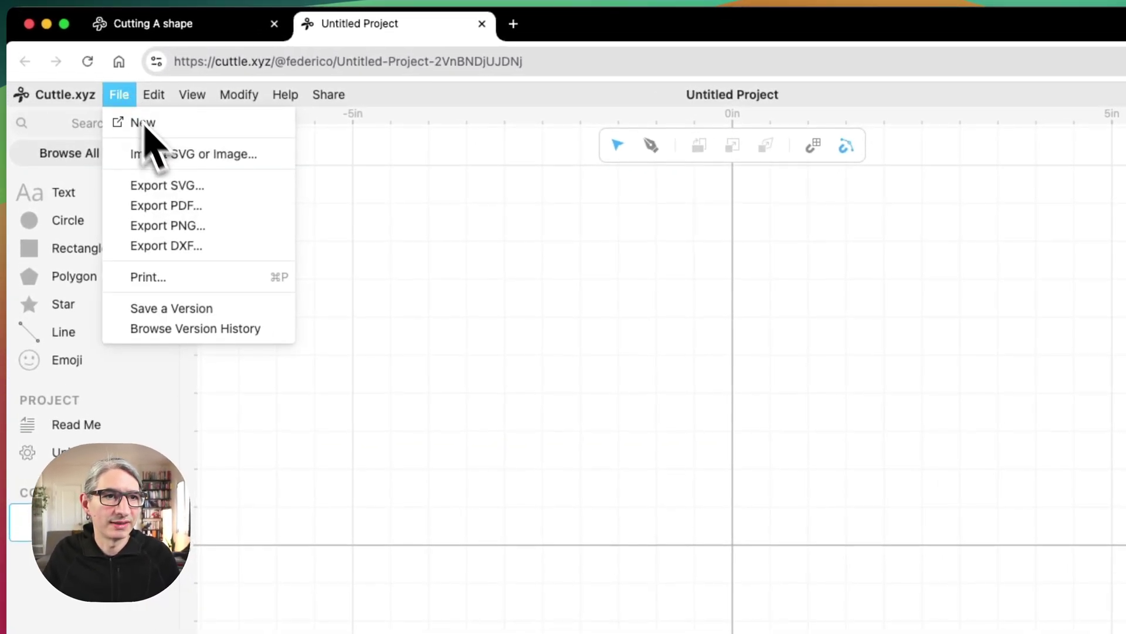
left_click(193, 162)
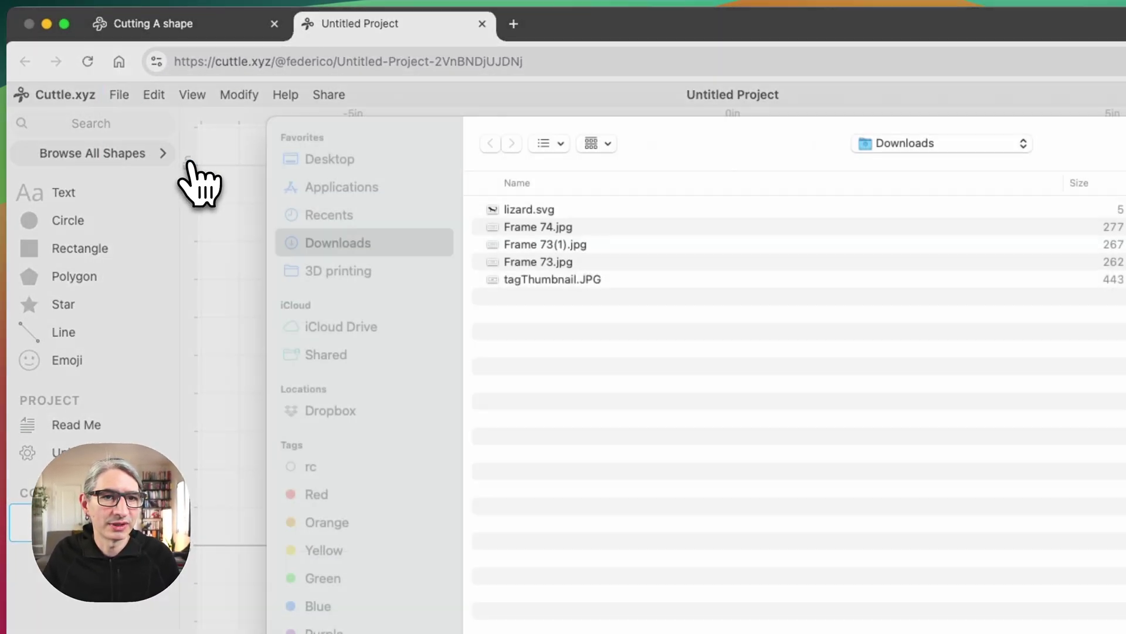
left_click(508, 225)
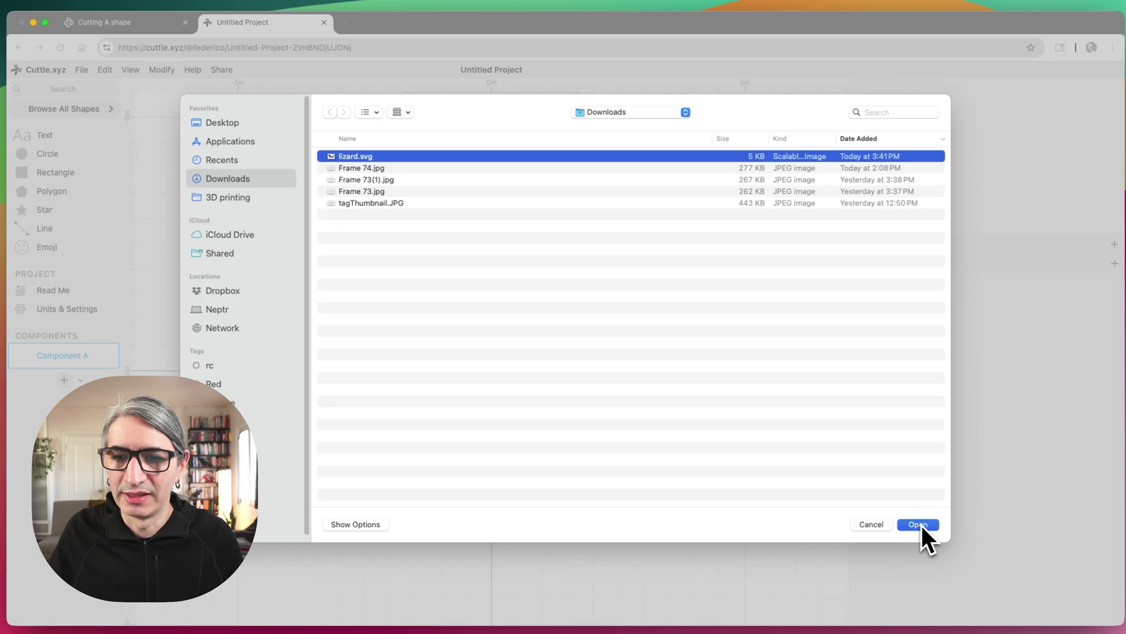
left_click(956, 545)
left_click_drag(601, 447, 503, 384)
scroll(542, 433, "down", 3)
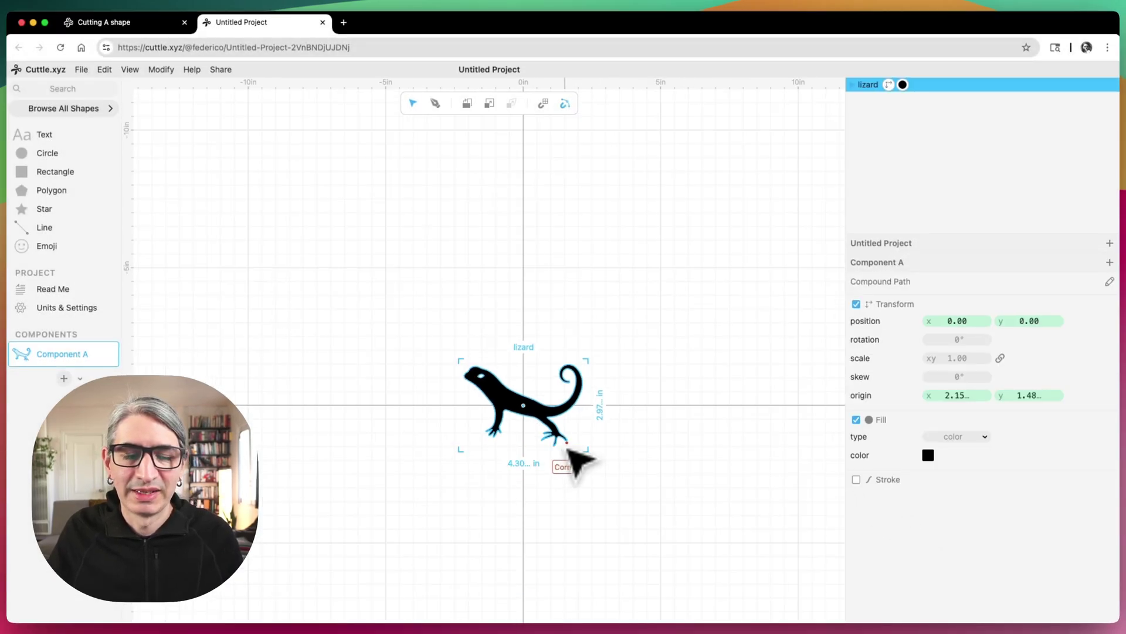
left_click_drag(659, 452, 624, 327)
Rename Component A to Shape
double_click(54, 355)
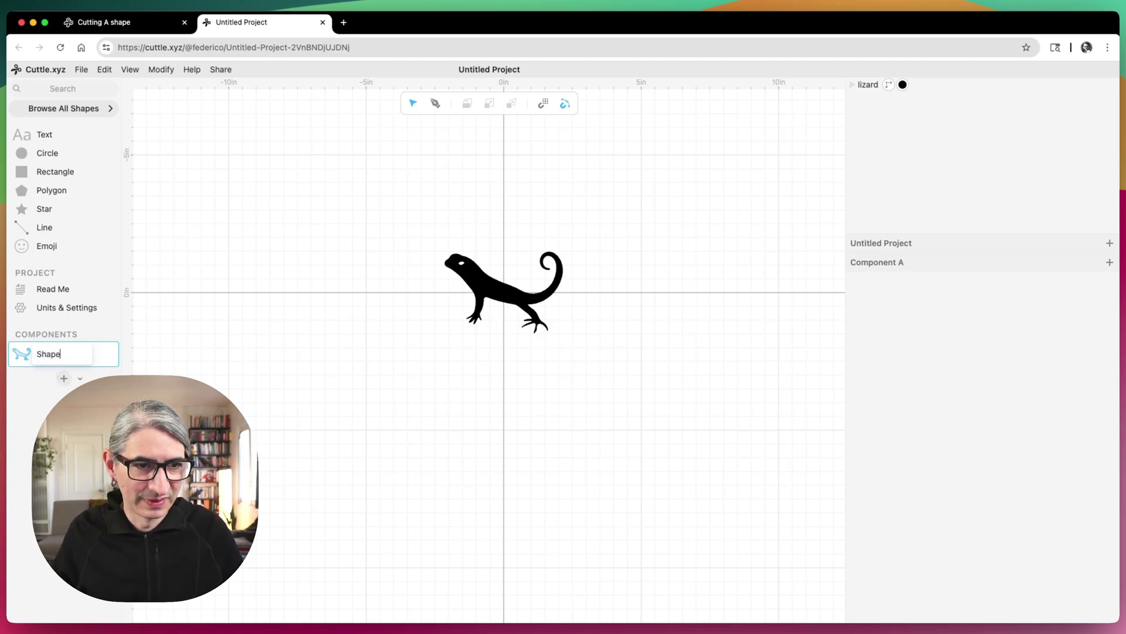
type("Shape")
key("Return")
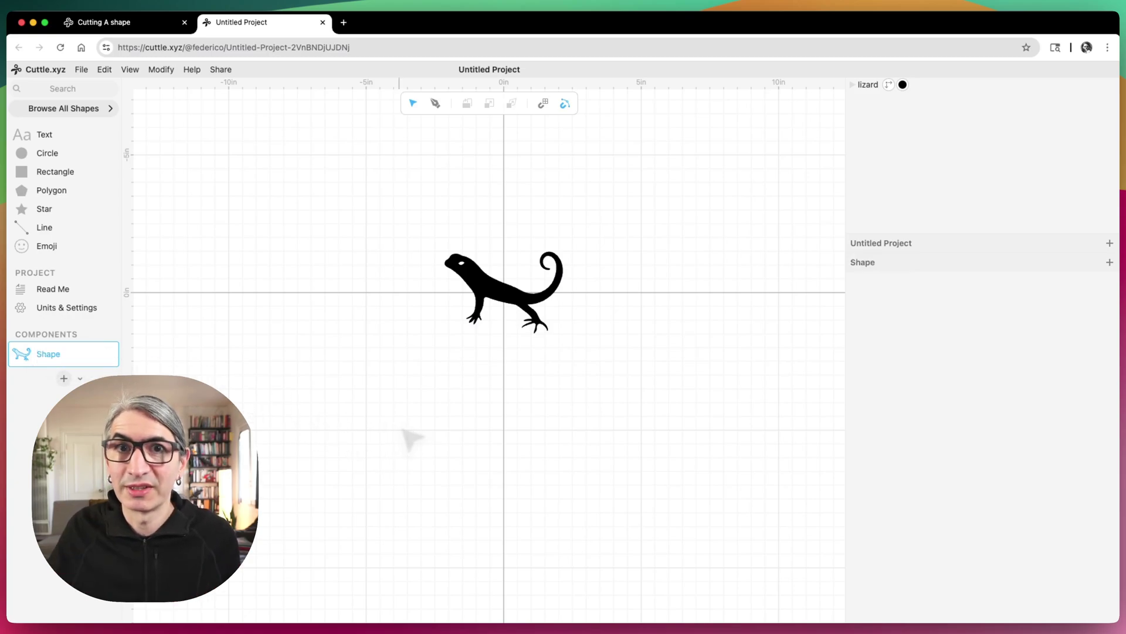
Add a new component holding two lizard Shape copies, one at the origin and one below it
left_click(63, 378)
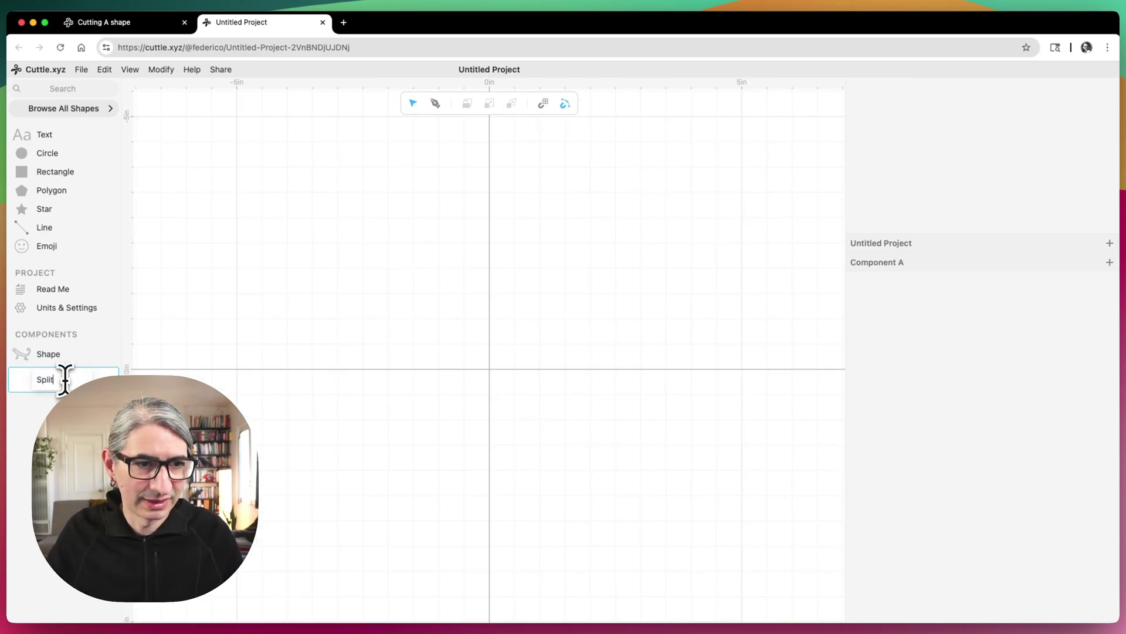
left_click_drag(22, 365, 499, 238)
scroll(489, 370, "down", 2)
left_click_drag(33, 369, 505, 420)
left_click(682, 372)
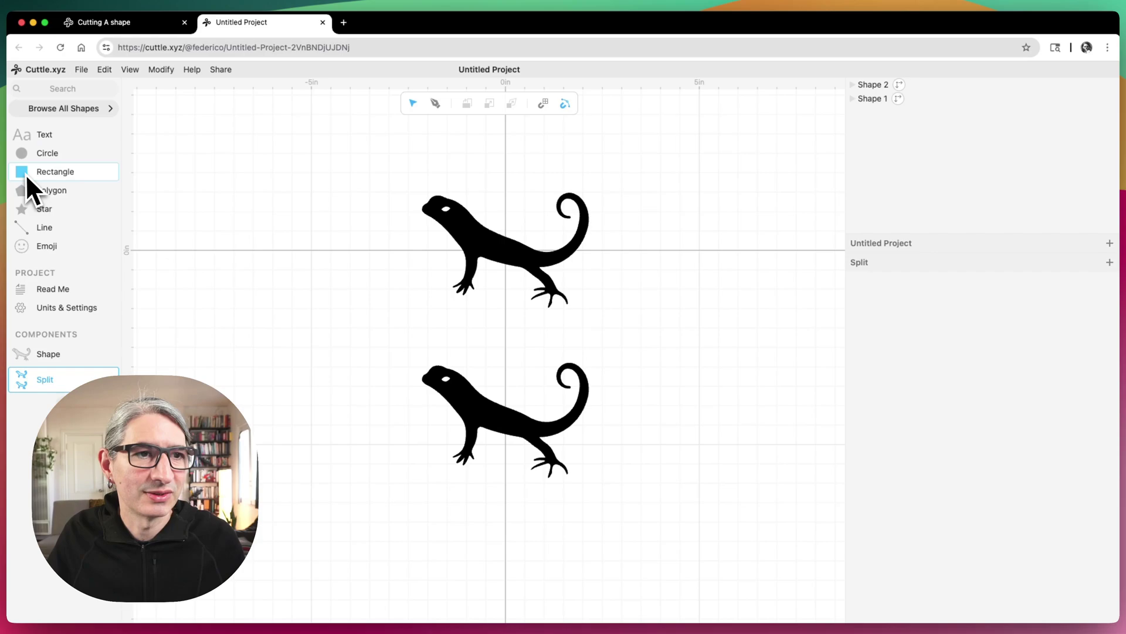
Add a rectangle with linked scale 4, its left edge snapped to the origin over the upper lizard's tail
left_click_drag(26, 176, 677, 202)
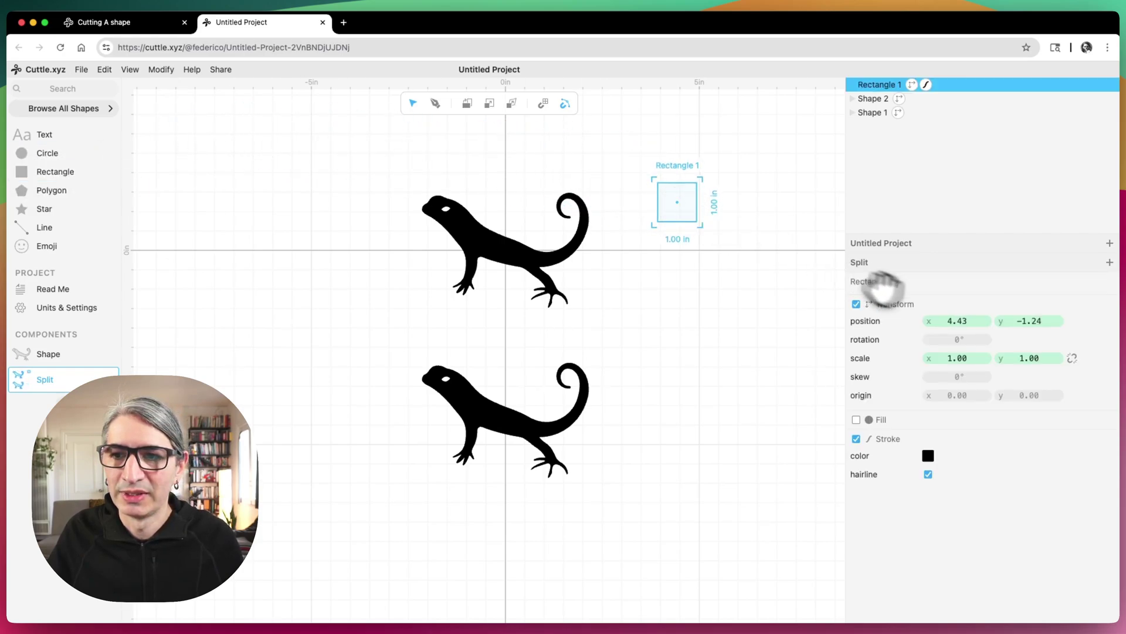
left_click(1071, 359)
left_click(956, 359)
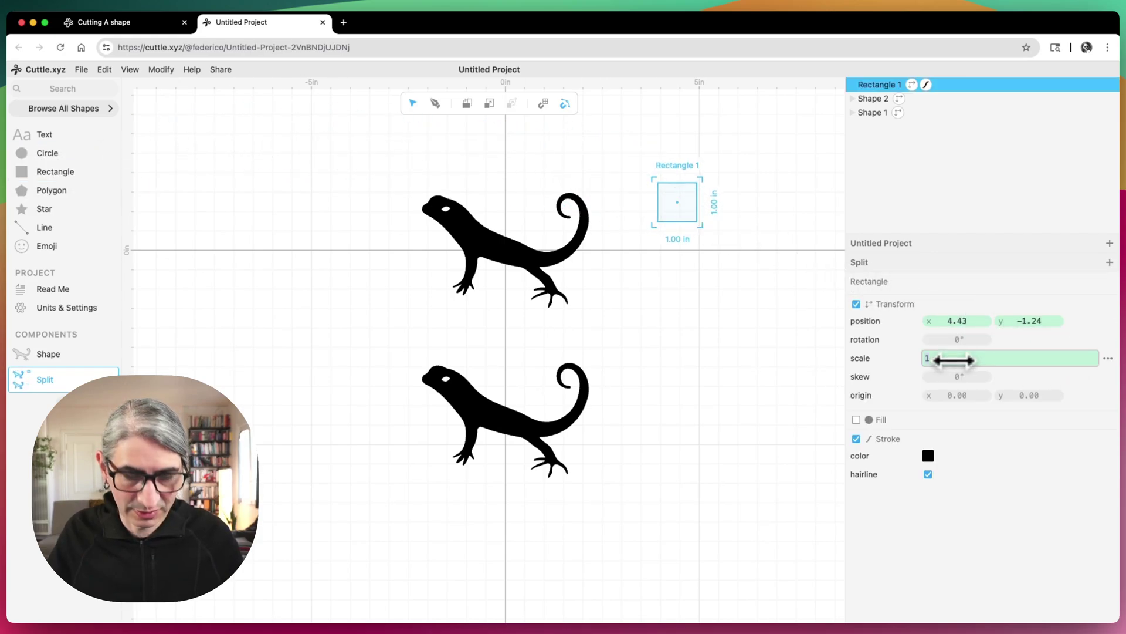
type("4")
left_click_drag(602, 206, 506, 251)
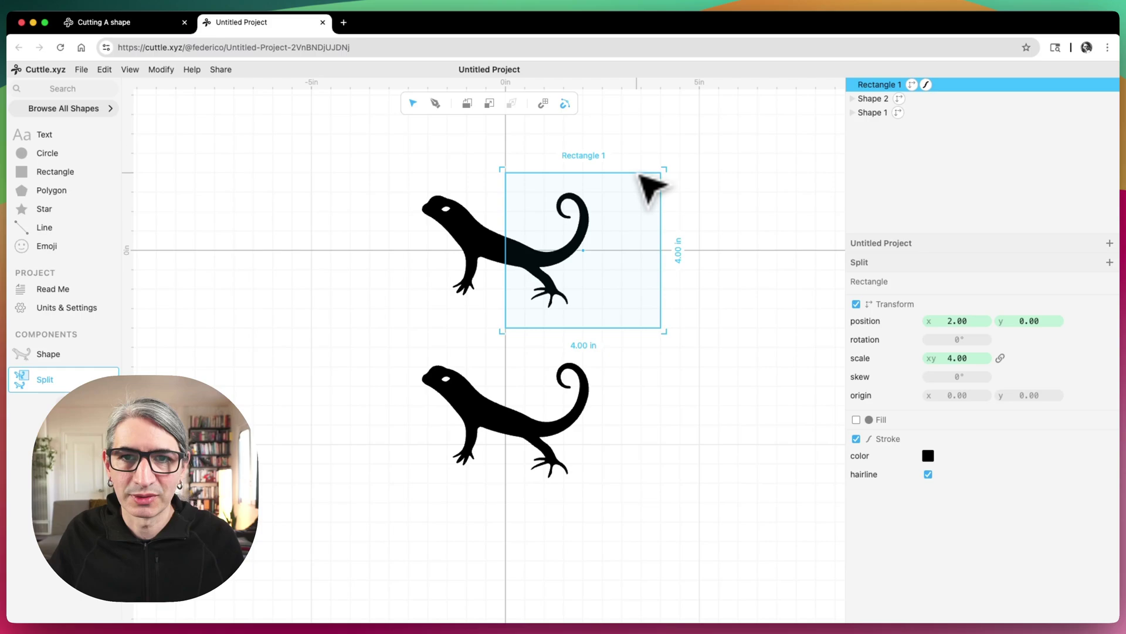
Duplicate the square and move the copy left of the Y axis over the lower lizard's head half
right_click(640, 174)
left_click(682, 230)
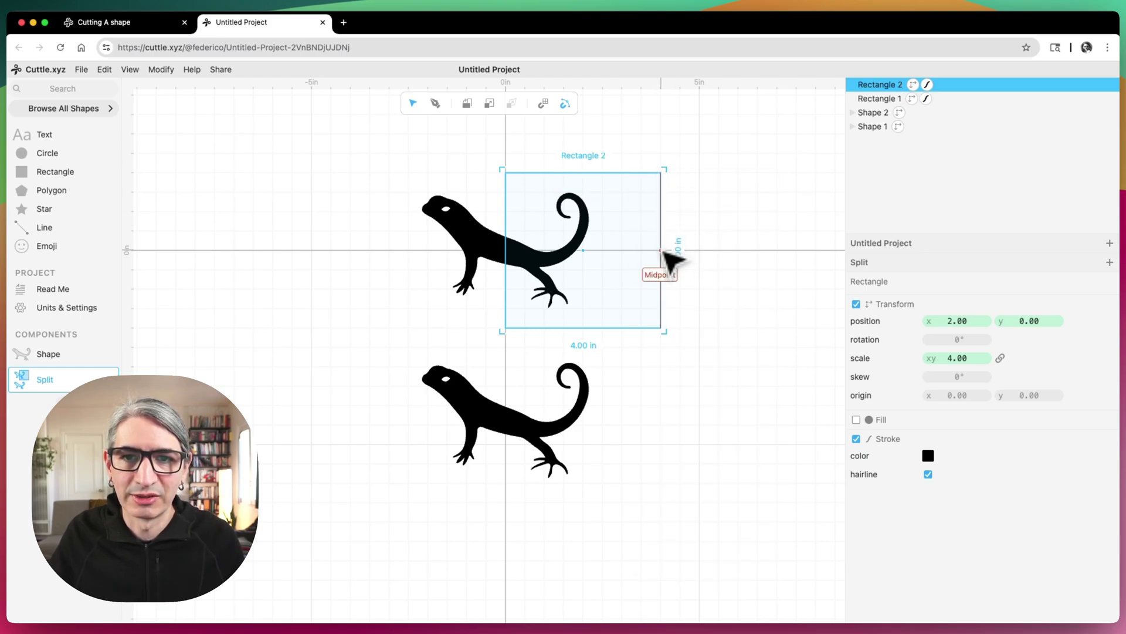
left_click_drag(662, 251, 506, 418)
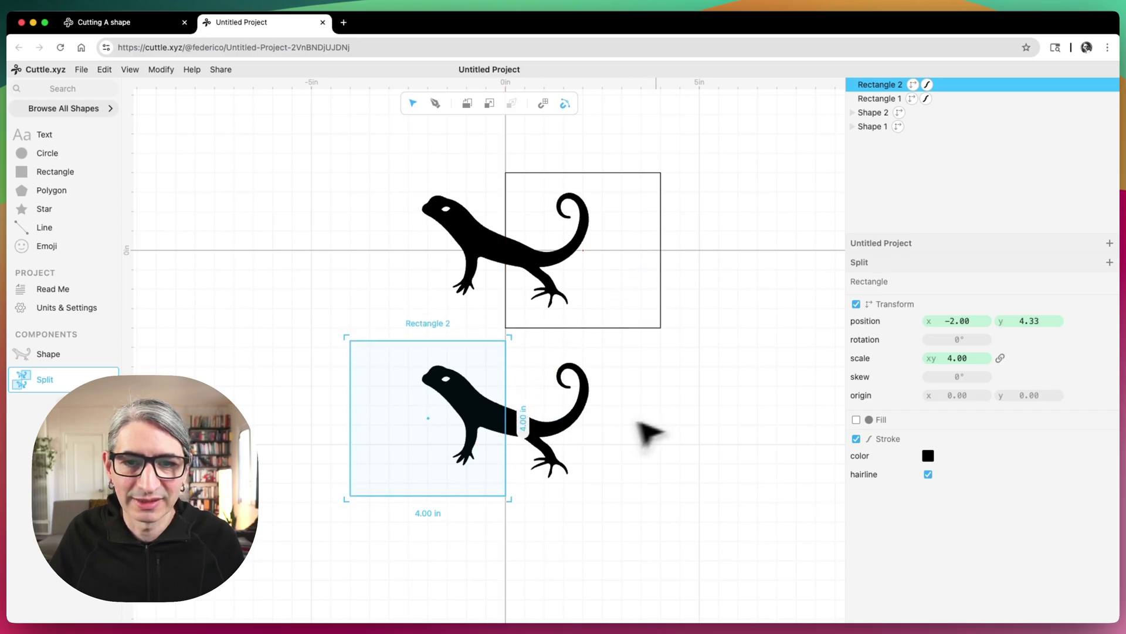
Cut the square's area out of the upper lizard with Boolean Difference
left_click(650, 432)
scroll(651, 419, "down", 3)
left_click_drag(651, 418, 613, 357)
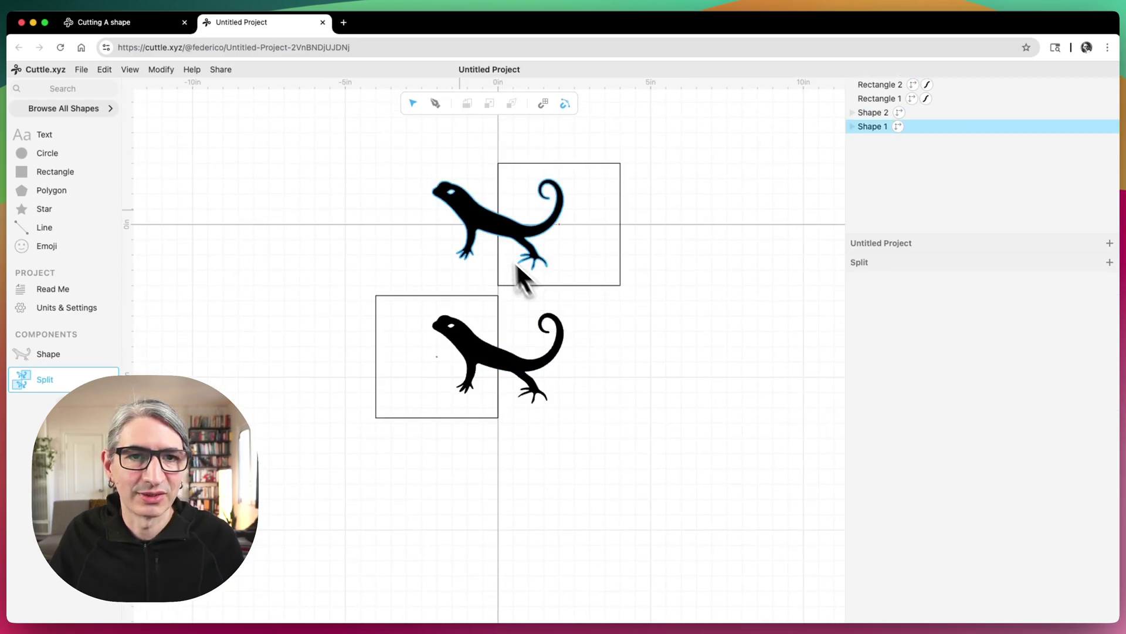
left_click_drag(397, 140, 629, 246)
left_click(161, 70)
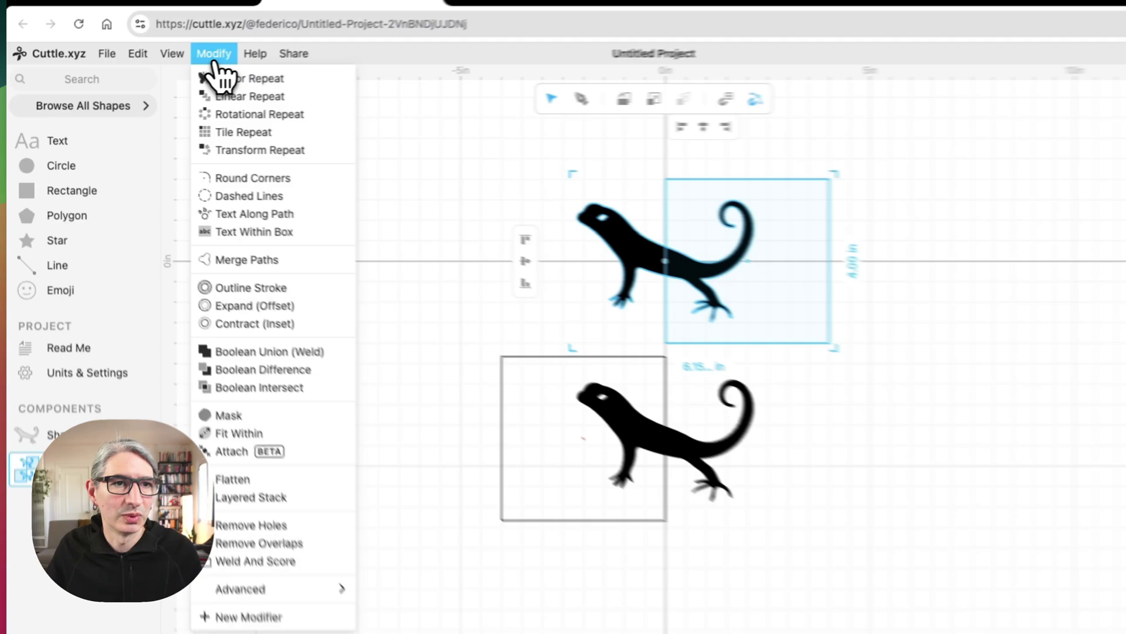
left_click(264, 369)
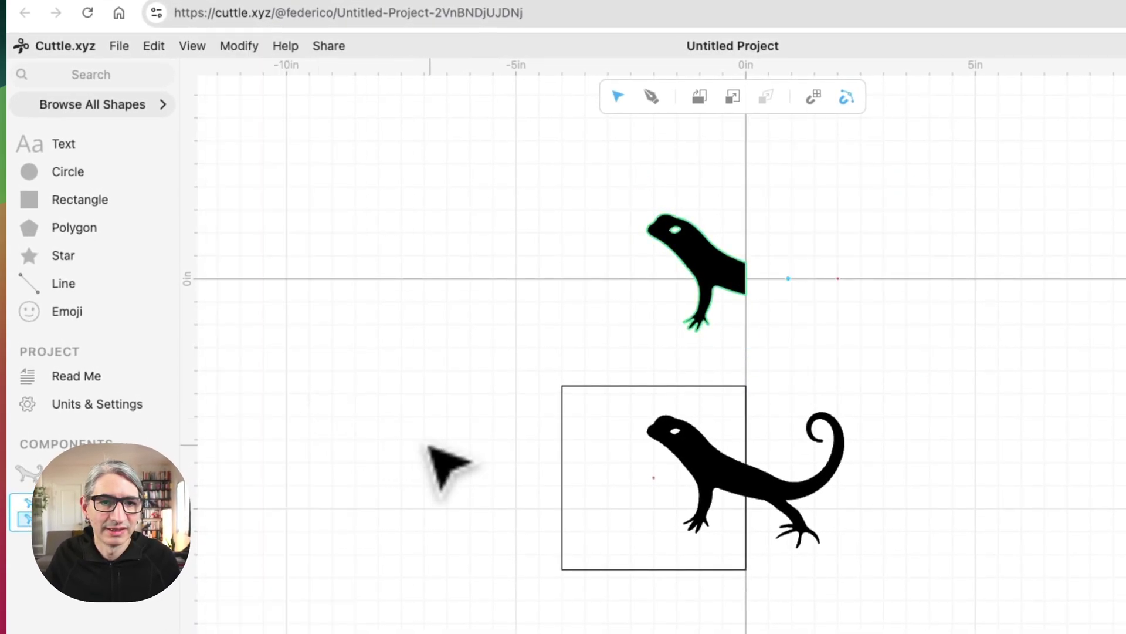
Cut the second square's area out of the lower lizard the same way
left_click_drag(460, 377, 928, 558)
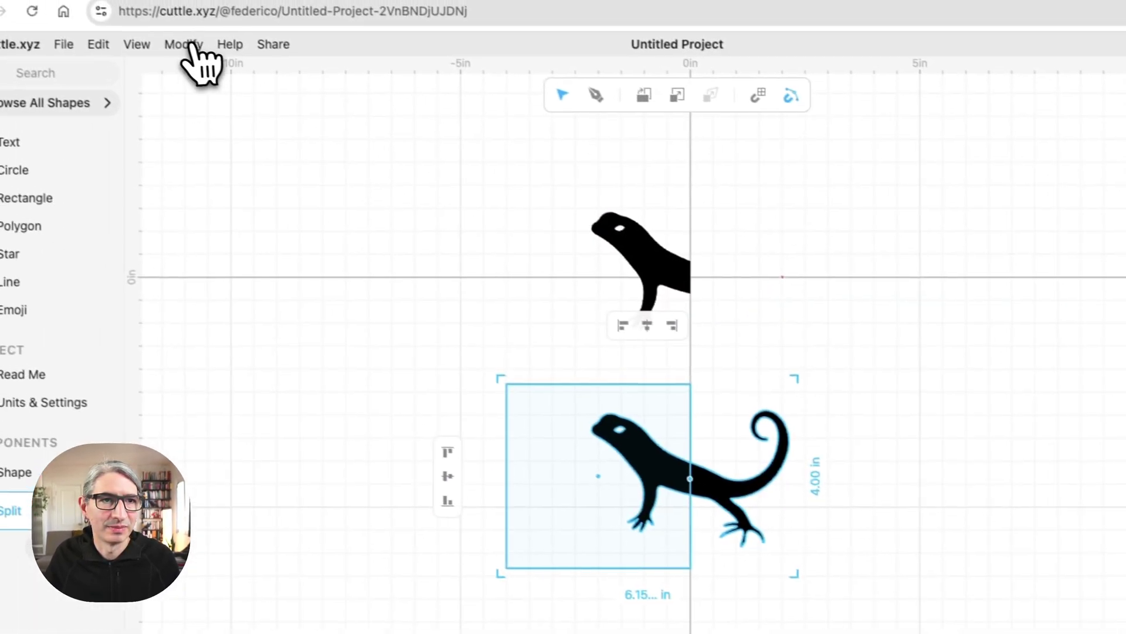
left_click(189, 46)
left_click(281, 400)
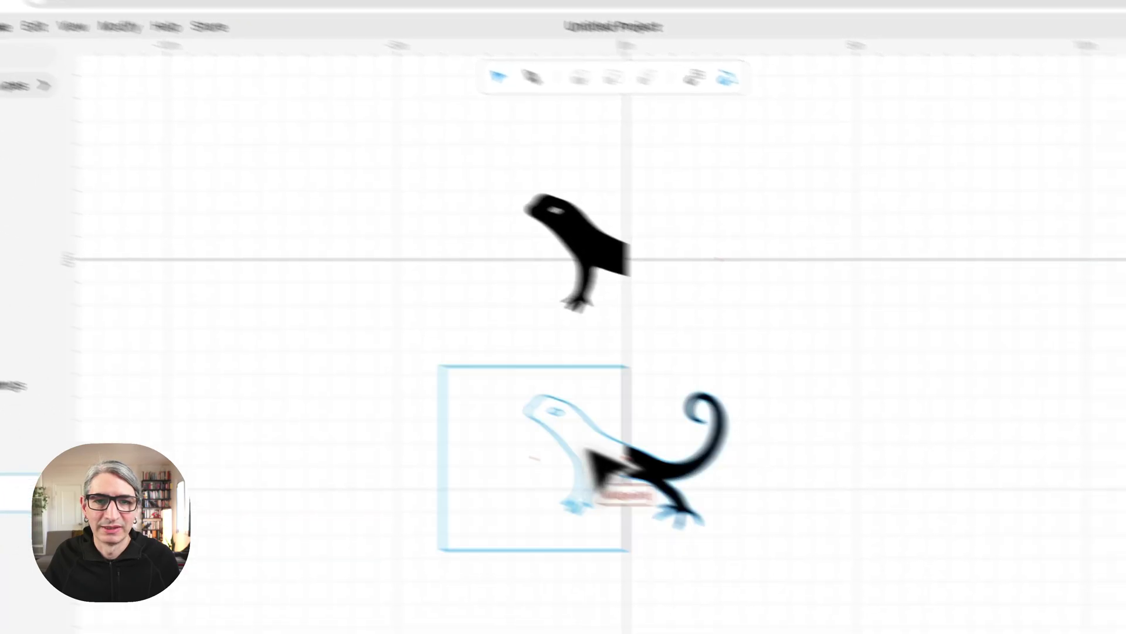
Move the tail half down and left onto the Y axis, apart from the body, and add a new component
left_click_drag(631, 455, 629, 250)
left_click(681, 361)
left_click(474, 207)
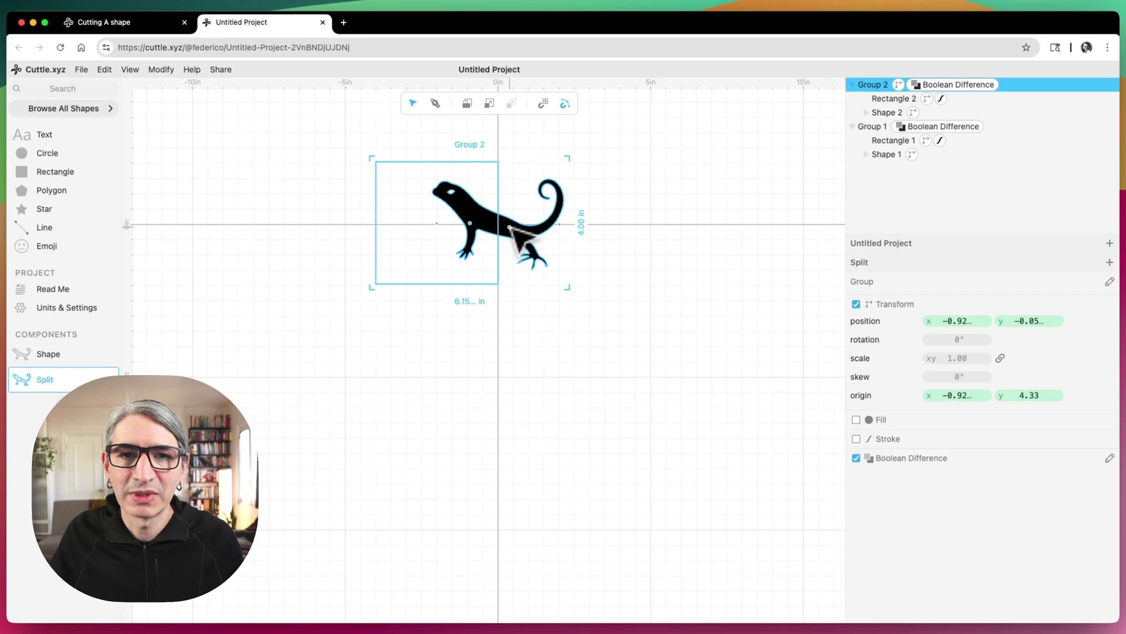
left_click_drag(510, 227, 512, 343)
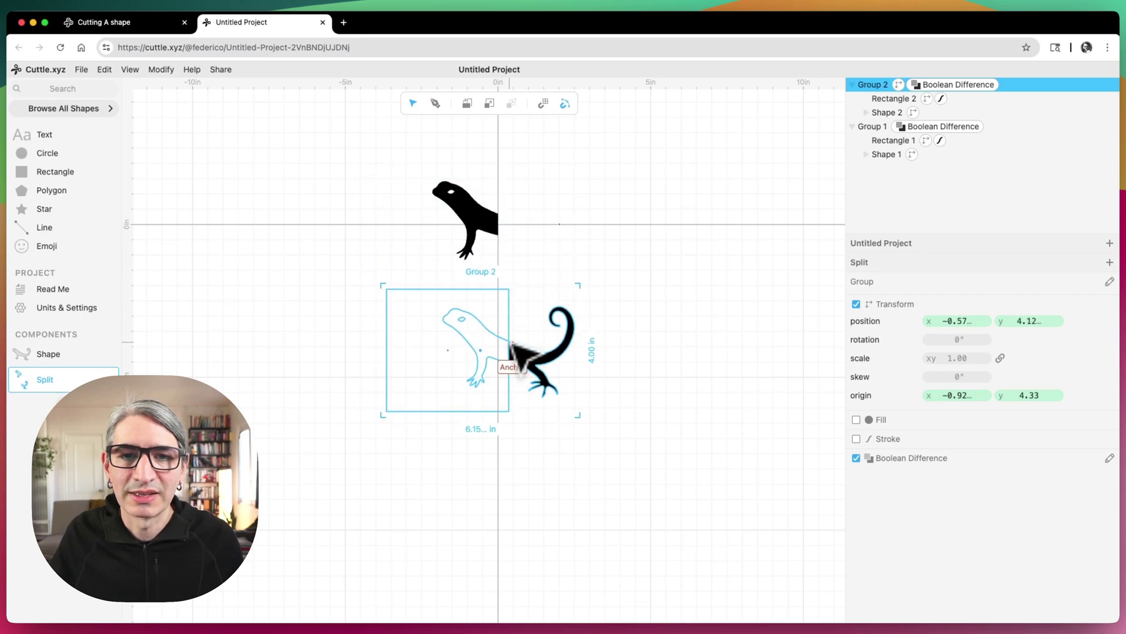
left_click_drag(511, 343, 500, 345)
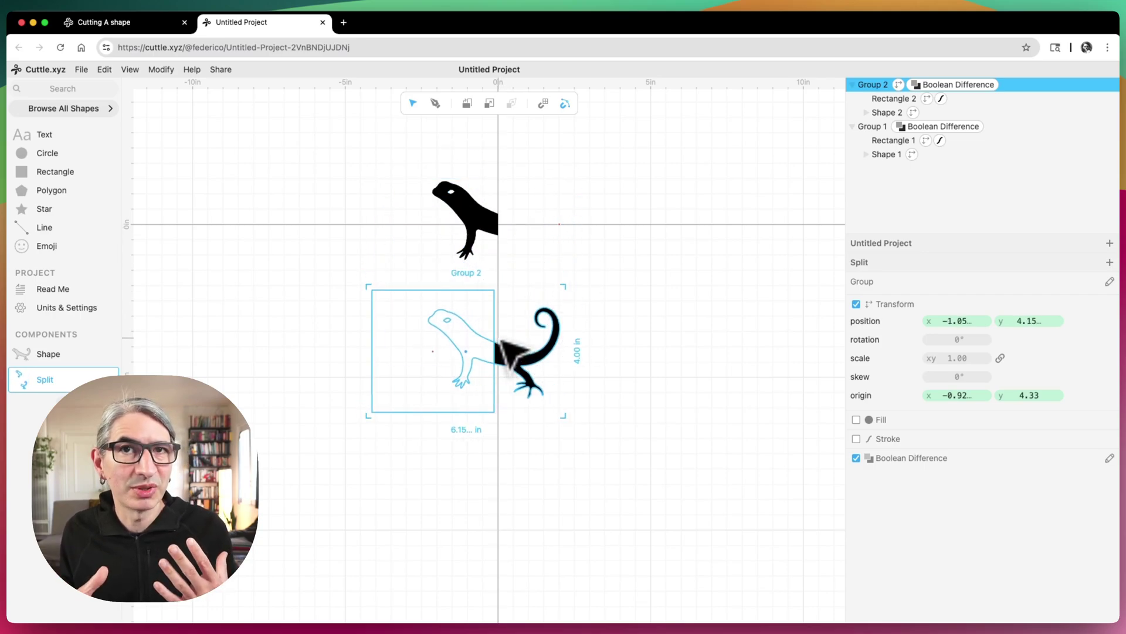
key("Escape")
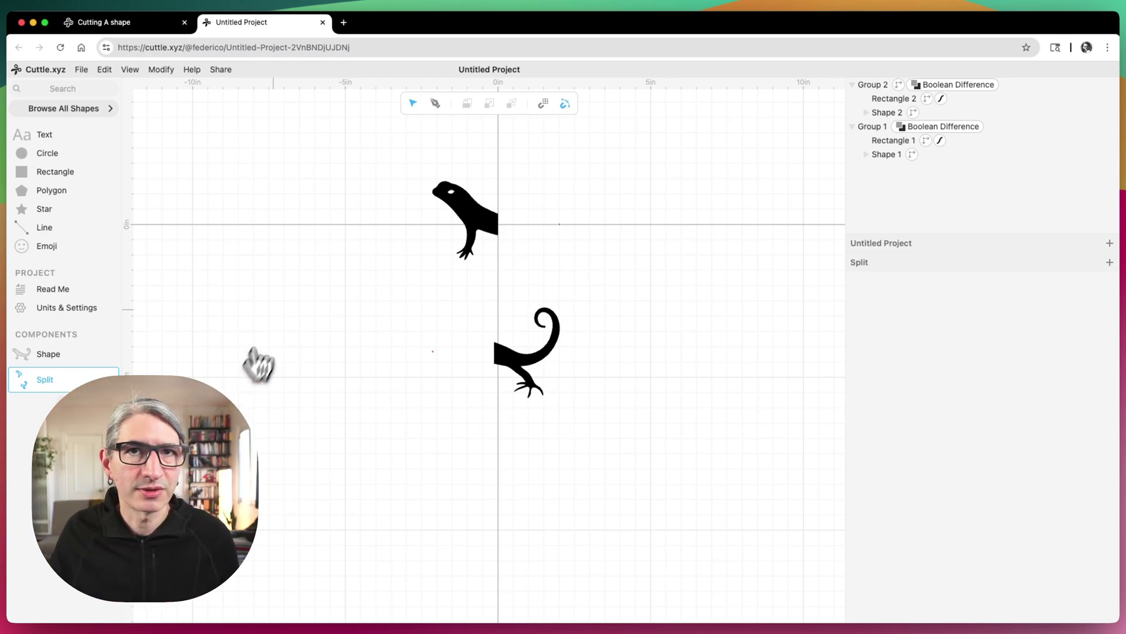
left_click(94, 378)
Place the lizard Shape in the SPlit component and add an Award Seal over its tail
type("SPlit")
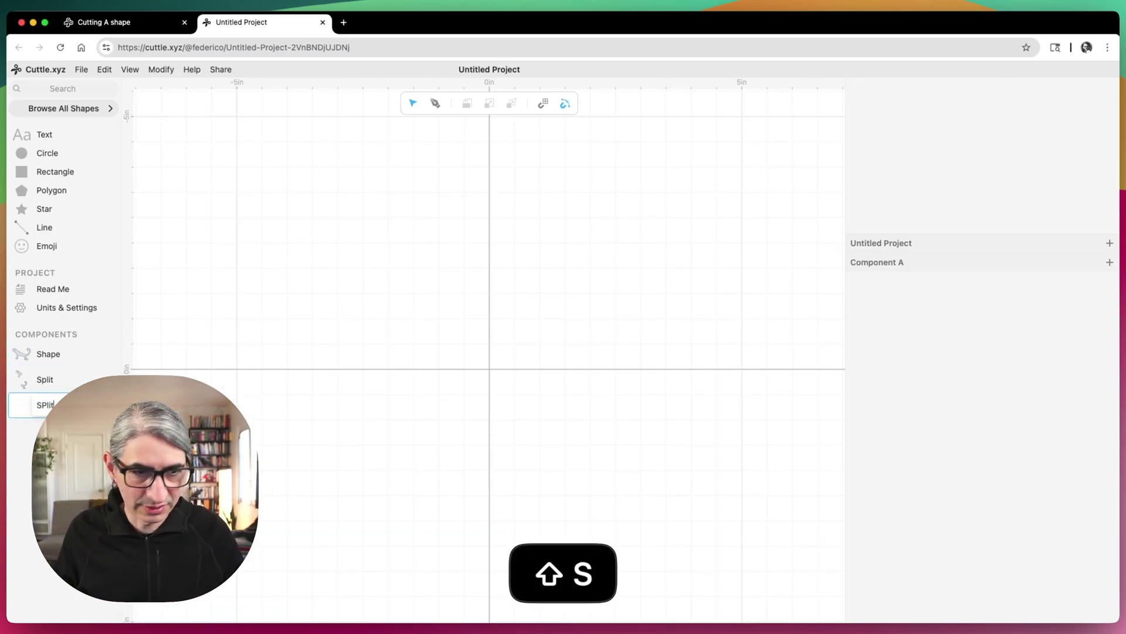
left_click_drag(30, 359, 488, 376)
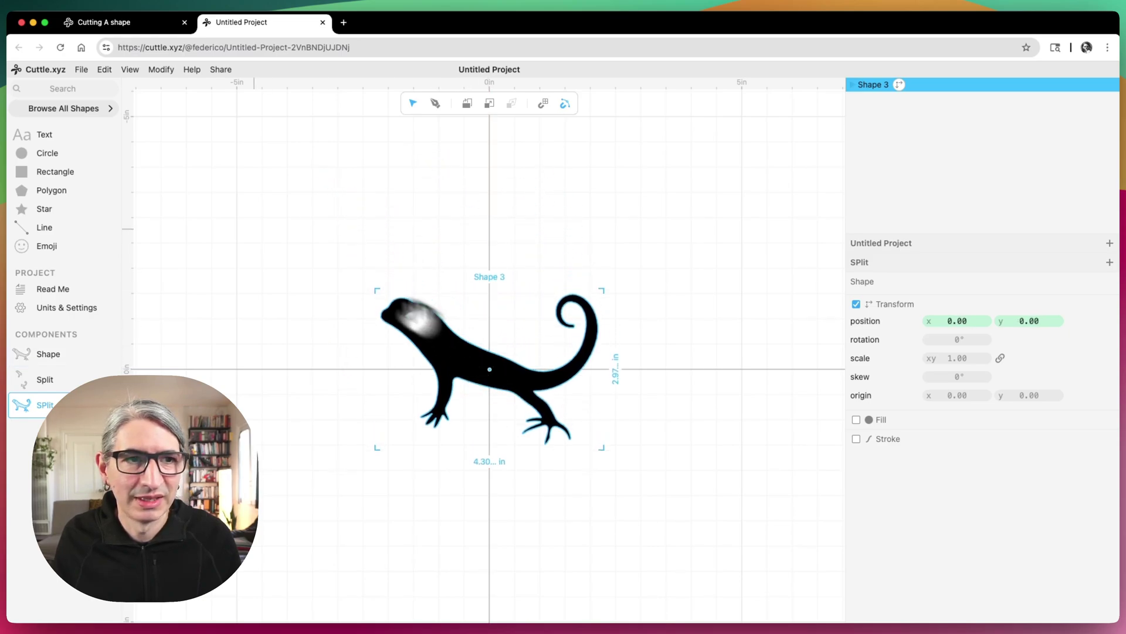
left_click(100, 111)
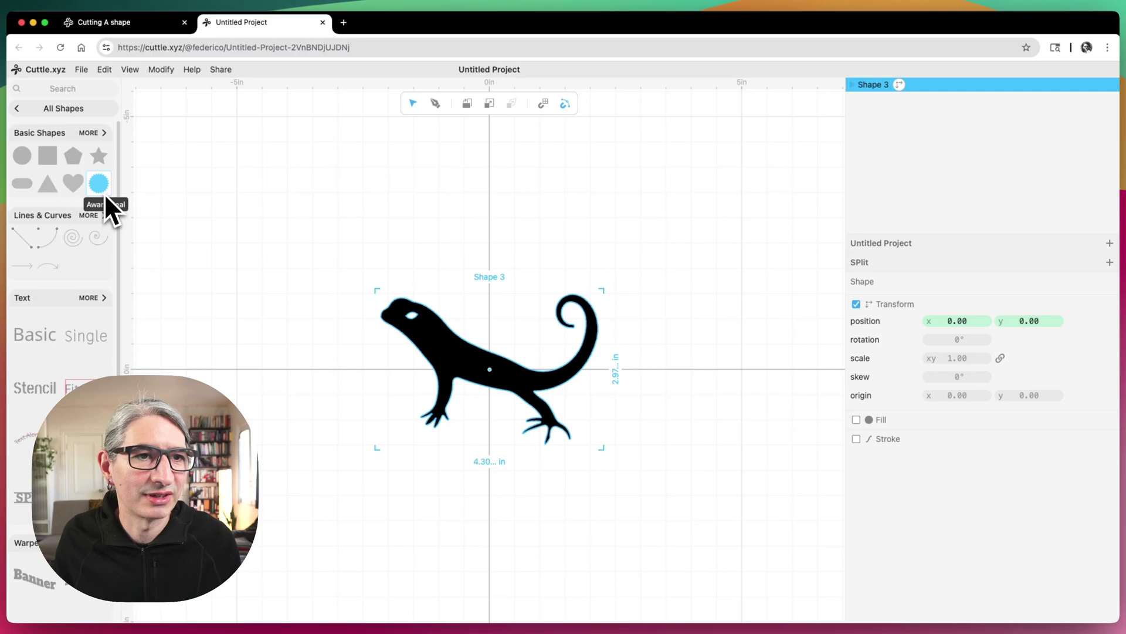
left_click_drag(100, 185, 560, 300)
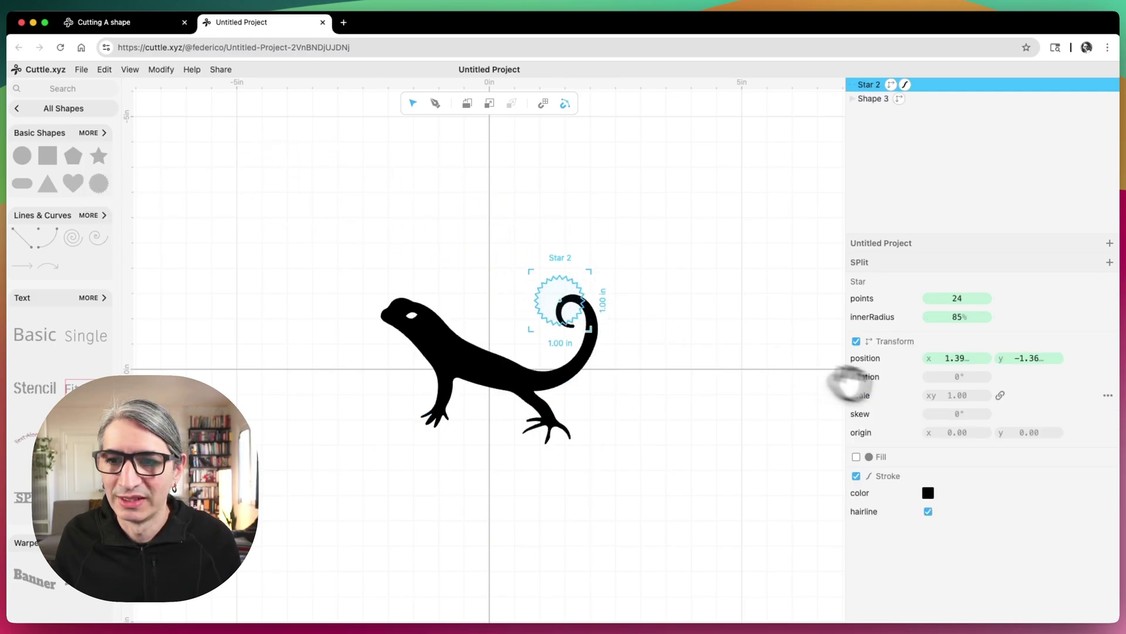
Scale the seal to 2.33 and shift it down-right to enclose the tail curl
left_click_drag(947, 394, 1122, 402)
left_click_drag(950, 395, 993, 395)
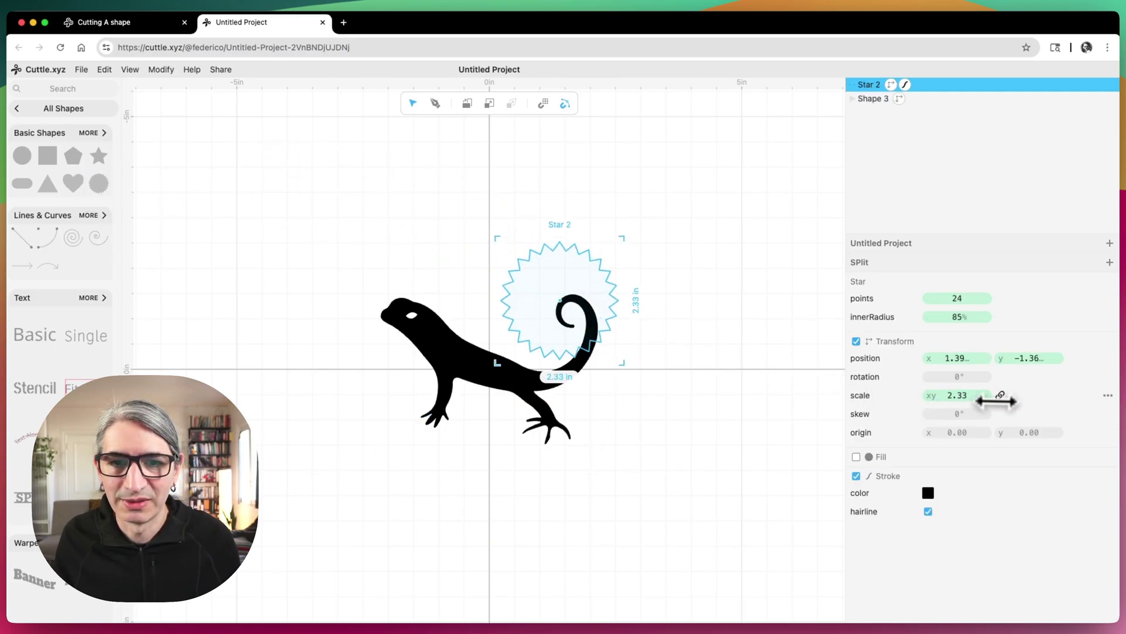
left_click_drag(563, 301, 578, 361)
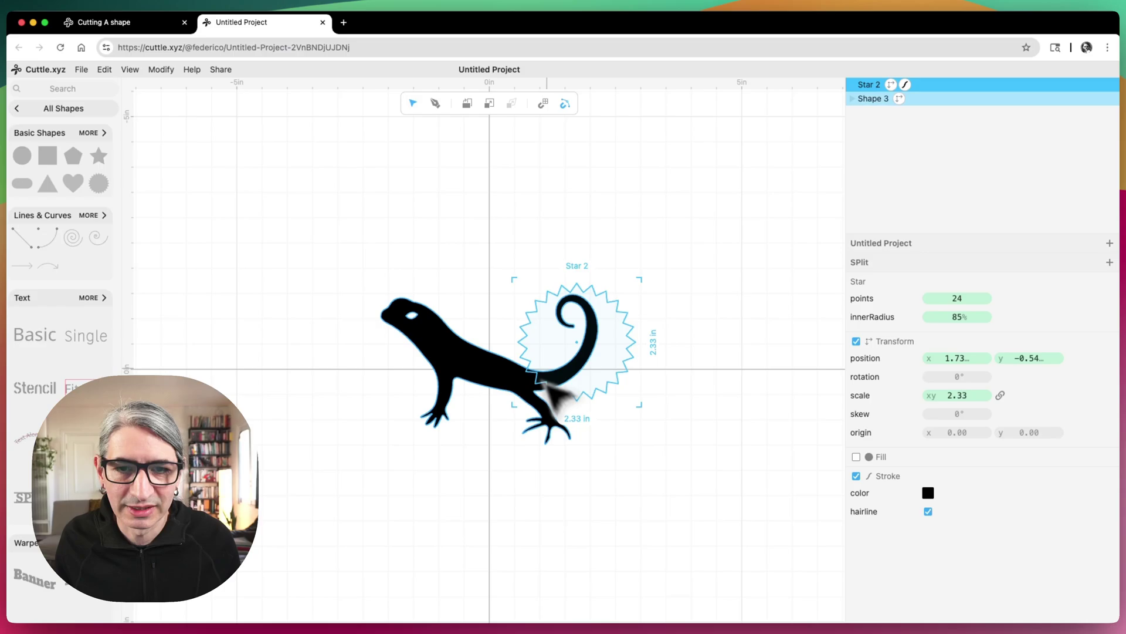
left_click(631, 475)
Duplicate the lizard-and-seal pair and drag the copy straight down below the original
scroll(627, 476, "up", 3)
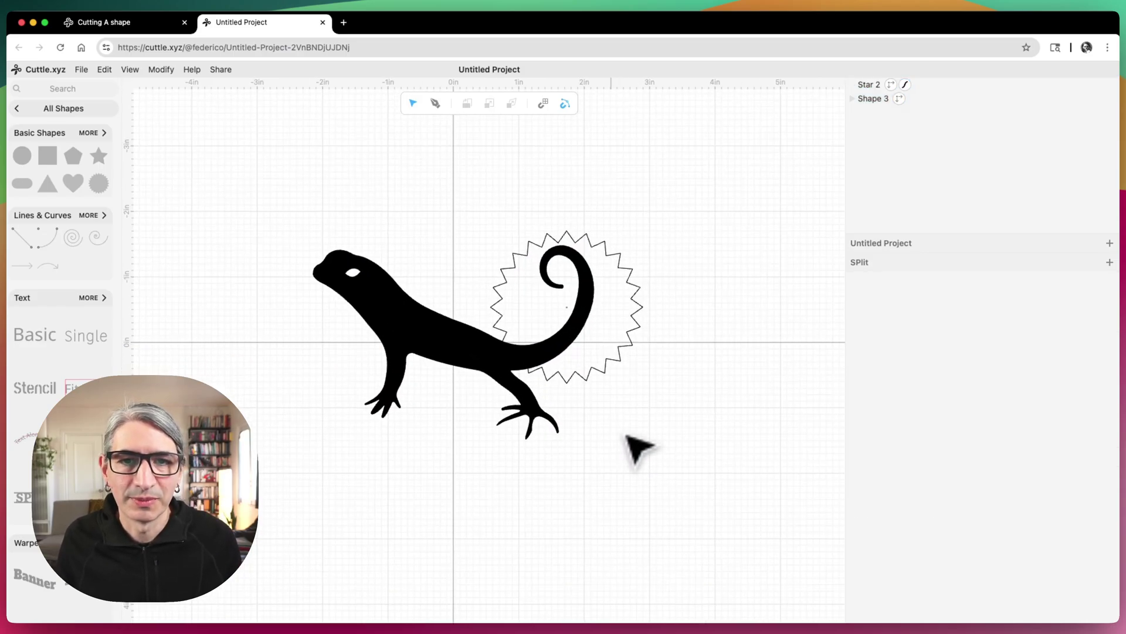
left_click_drag(625, 434, 616, 378)
left_click_drag(311, 170, 622, 361)
right_click(485, 314)
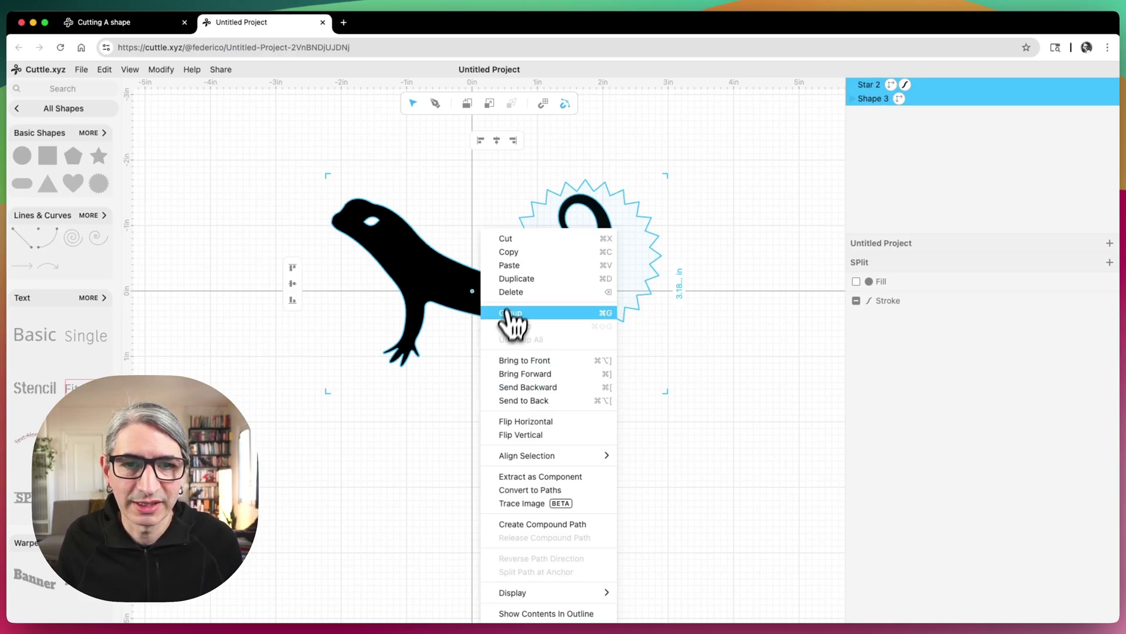
left_click(515, 279)
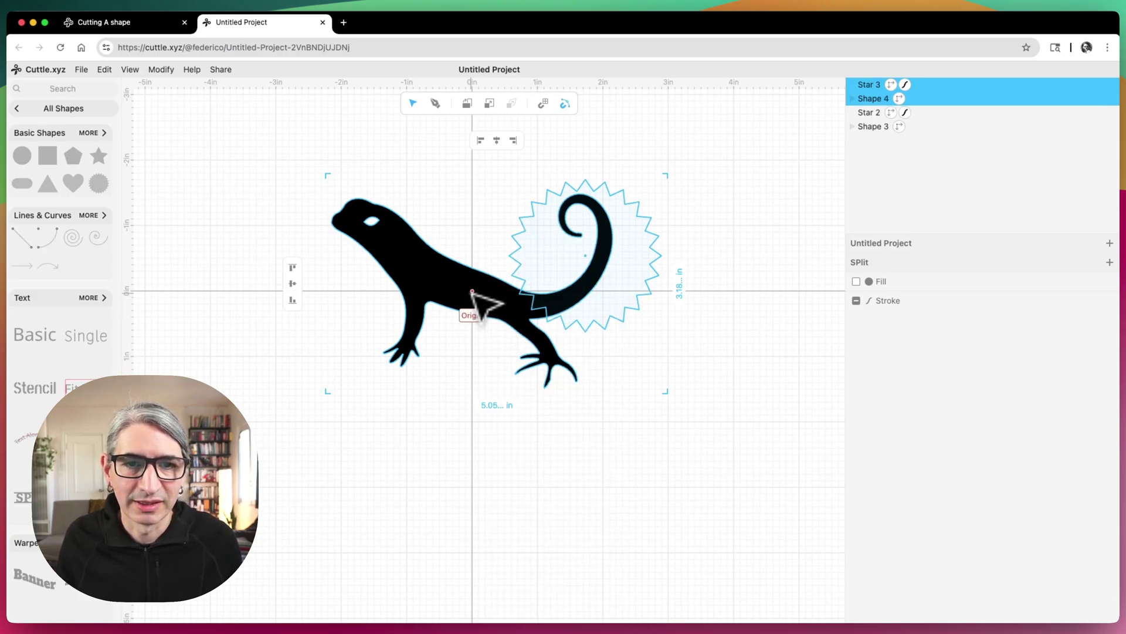
left_click_drag(473, 294, 472, 509)
left_click(691, 477)
scroll(691, 478, "down", 2)
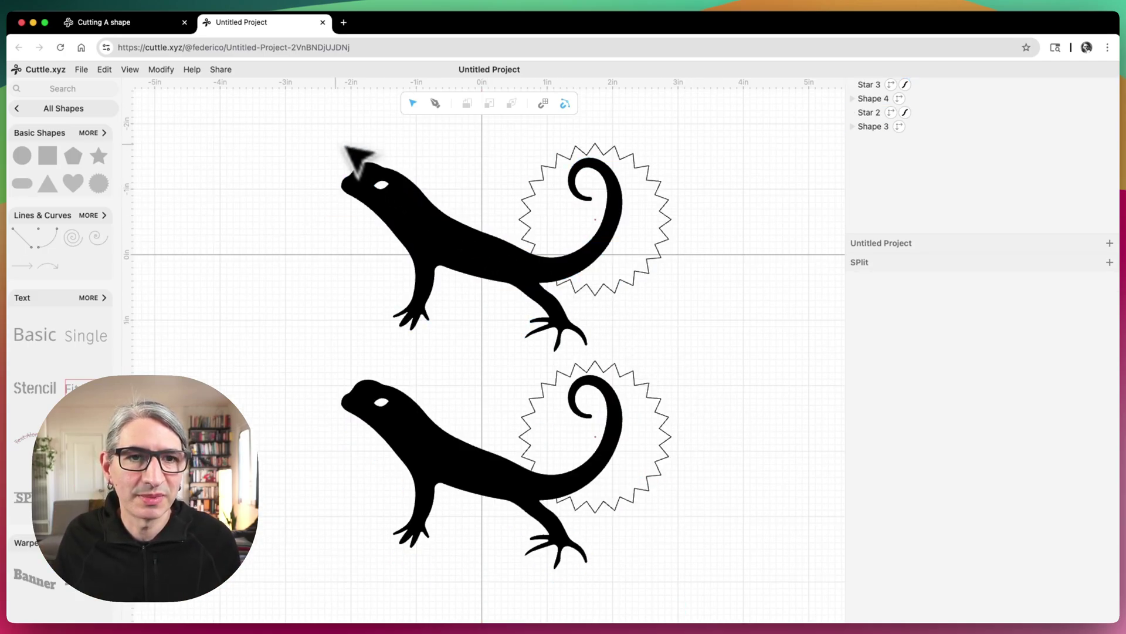
left_click_drag(330, 139, 727, 287)
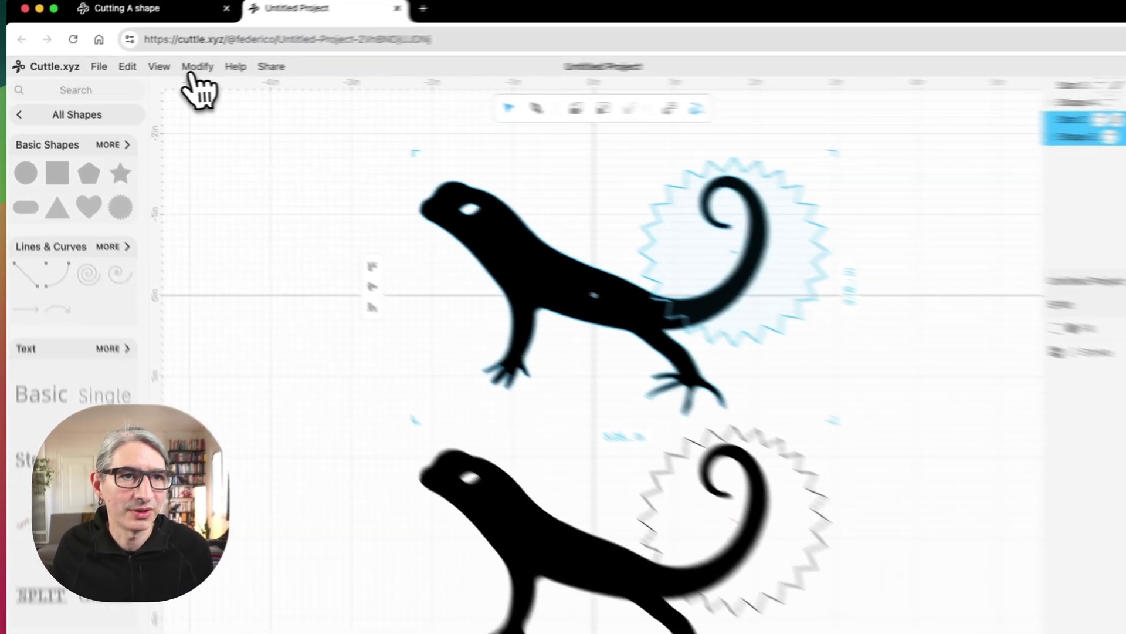
Cut the seal from the top lizard with Boolean Difference, and Boolean Intersect the lower lizard with its seal
left_click(161, 69)
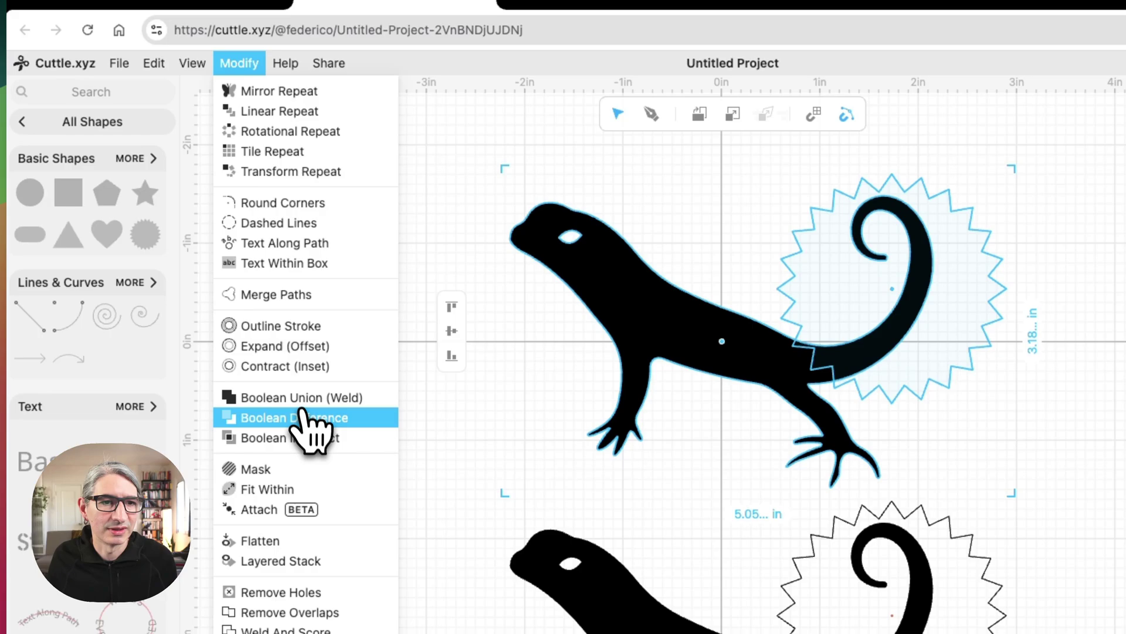
left_click(302, 417)
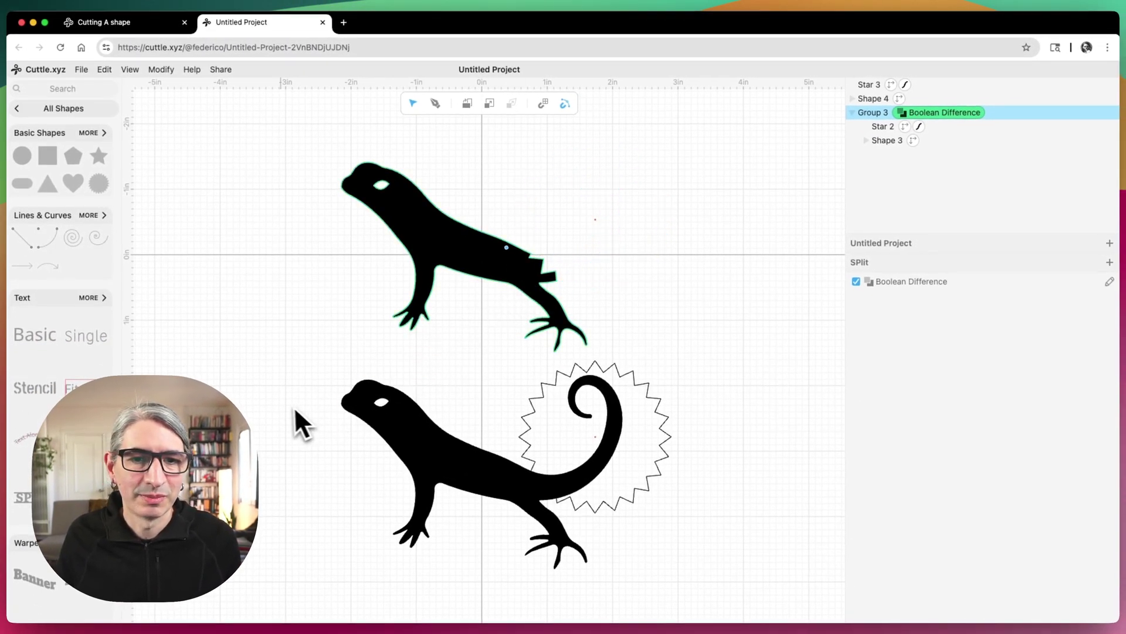
left_click_drag(295, 411, 730, 554)
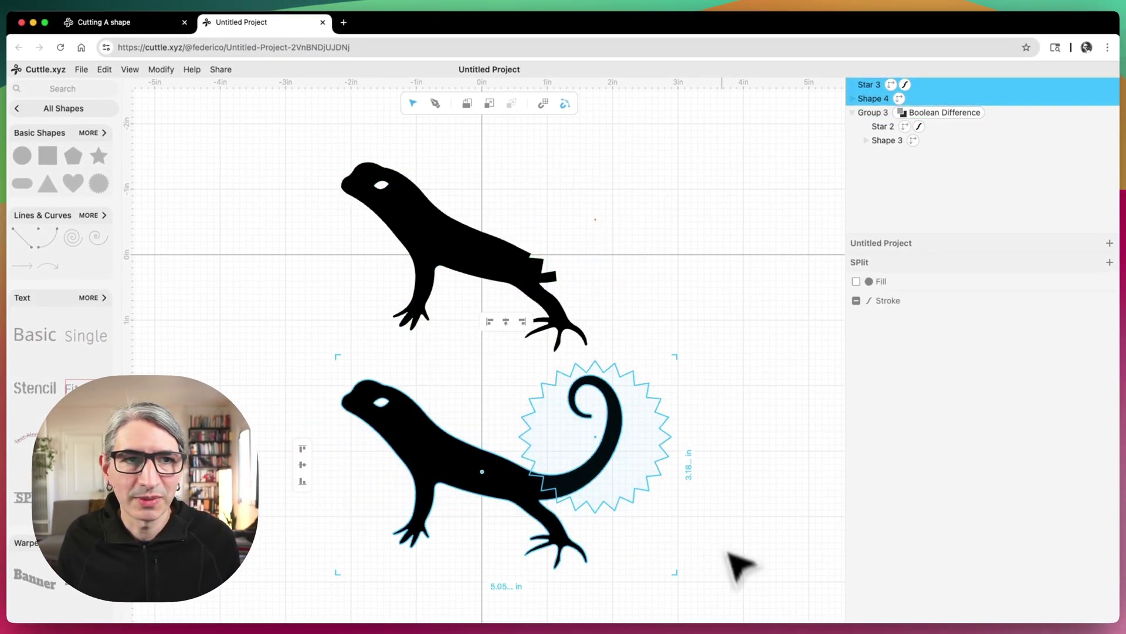
left_click(160, 71)
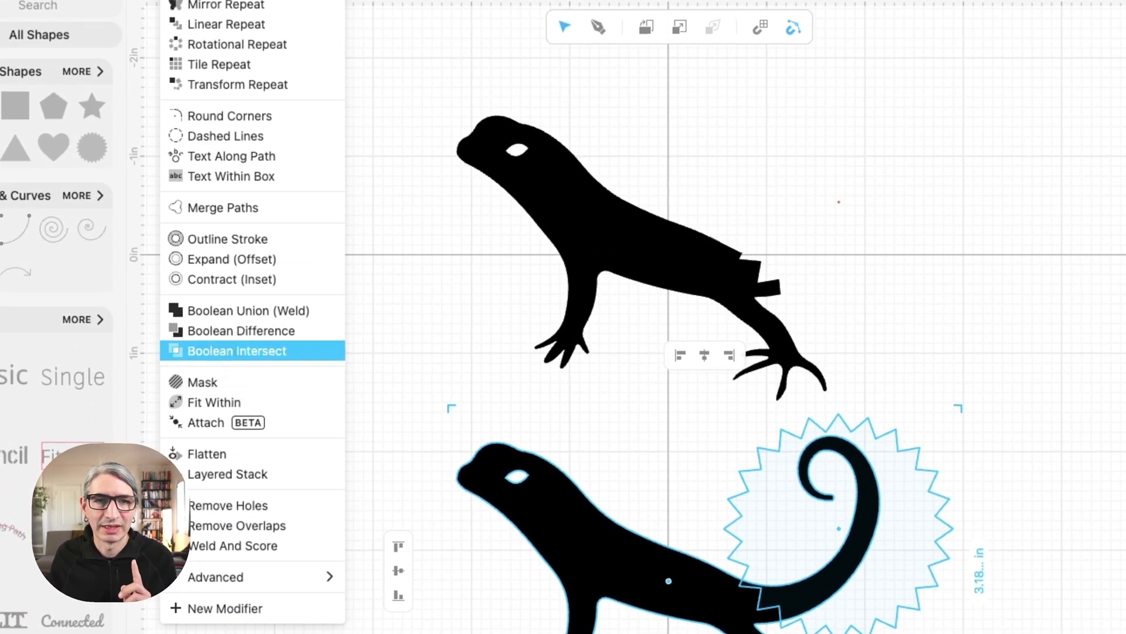
left_click(237, 350)
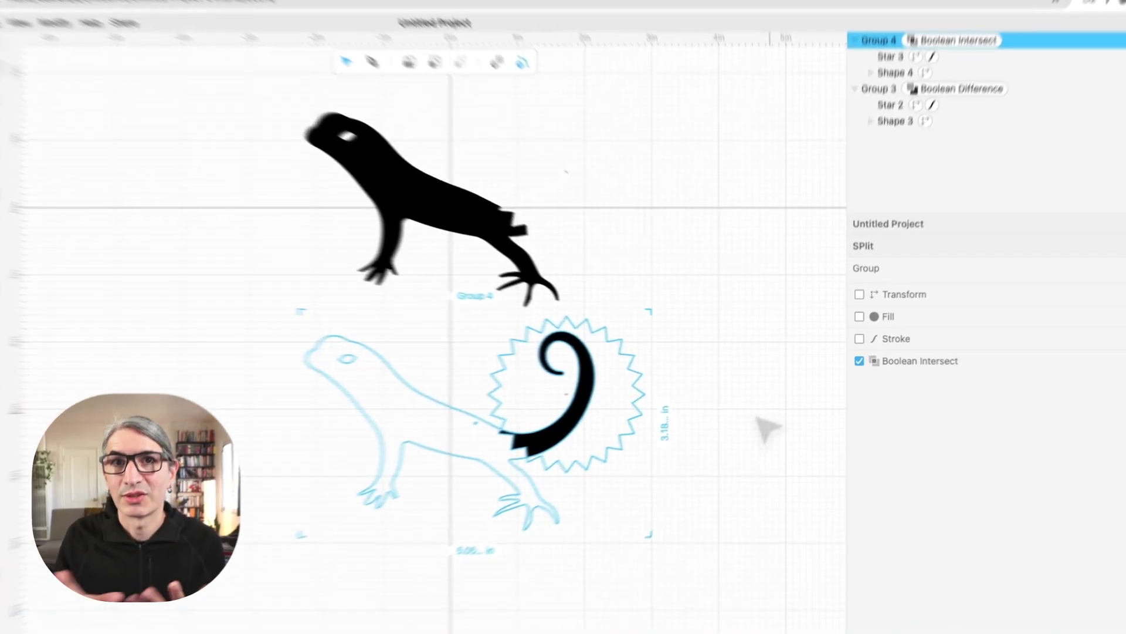
Fill the tail piece grey and move it up so its zigzag seam meets the black body
left_click(867, 302)
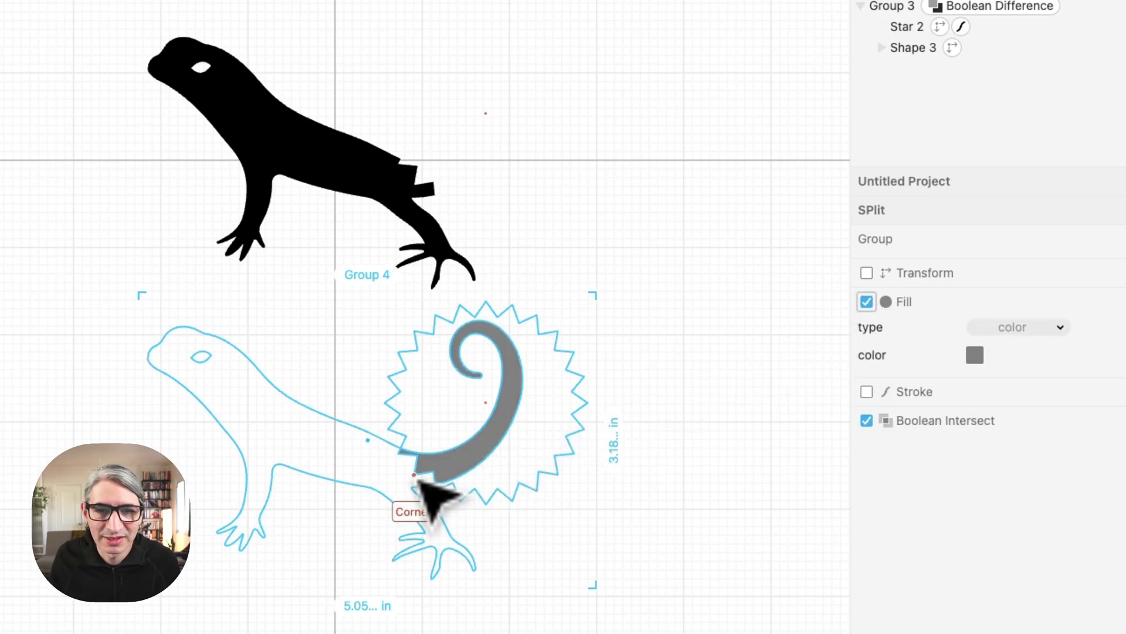
left_click_drag(415, 476, 415, 185)
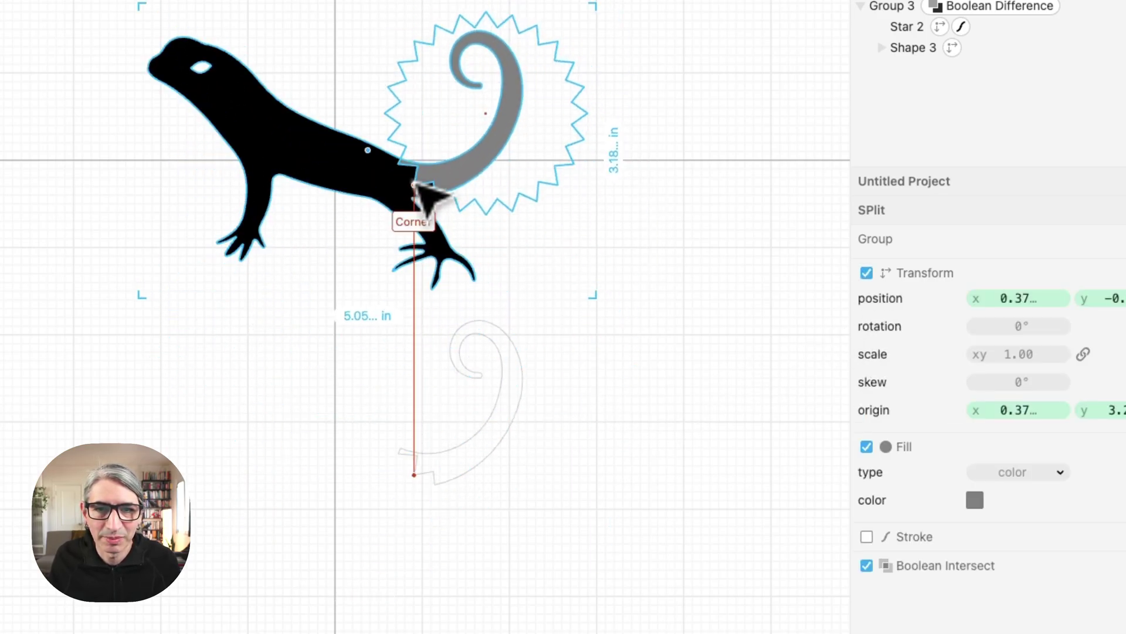
left_click(314, 344)
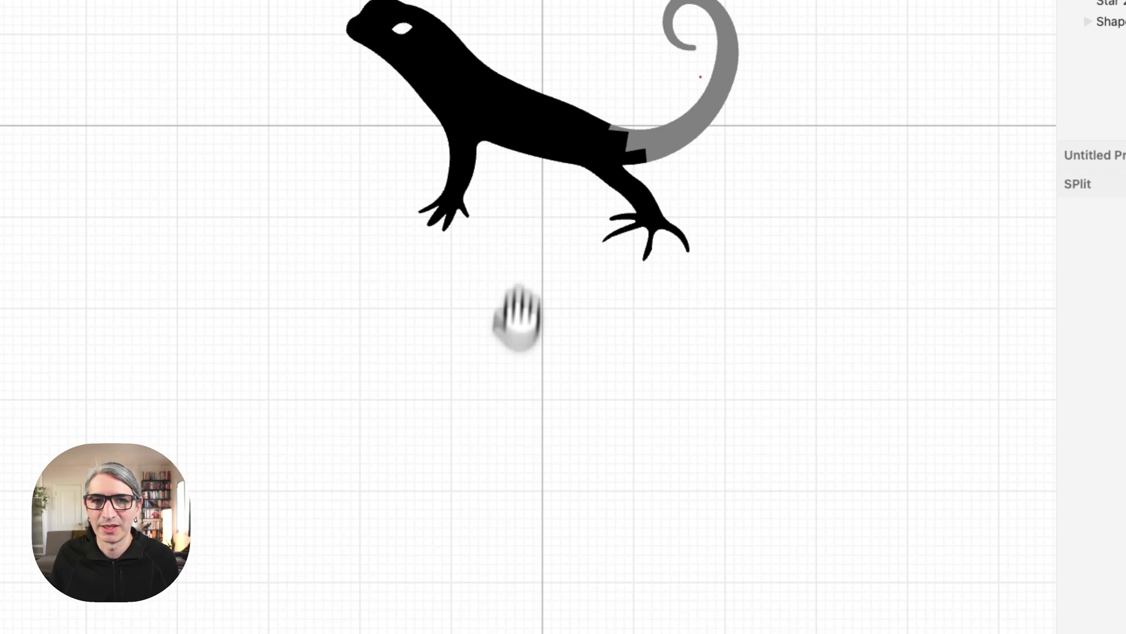
left_click_drag(334, 334, 329, 447)
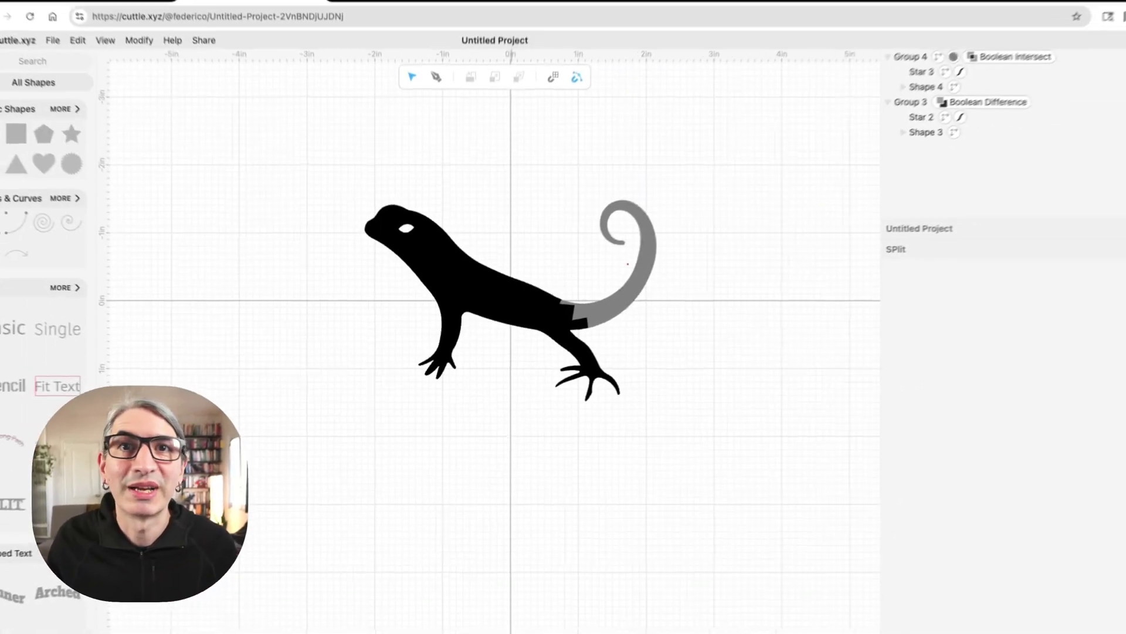